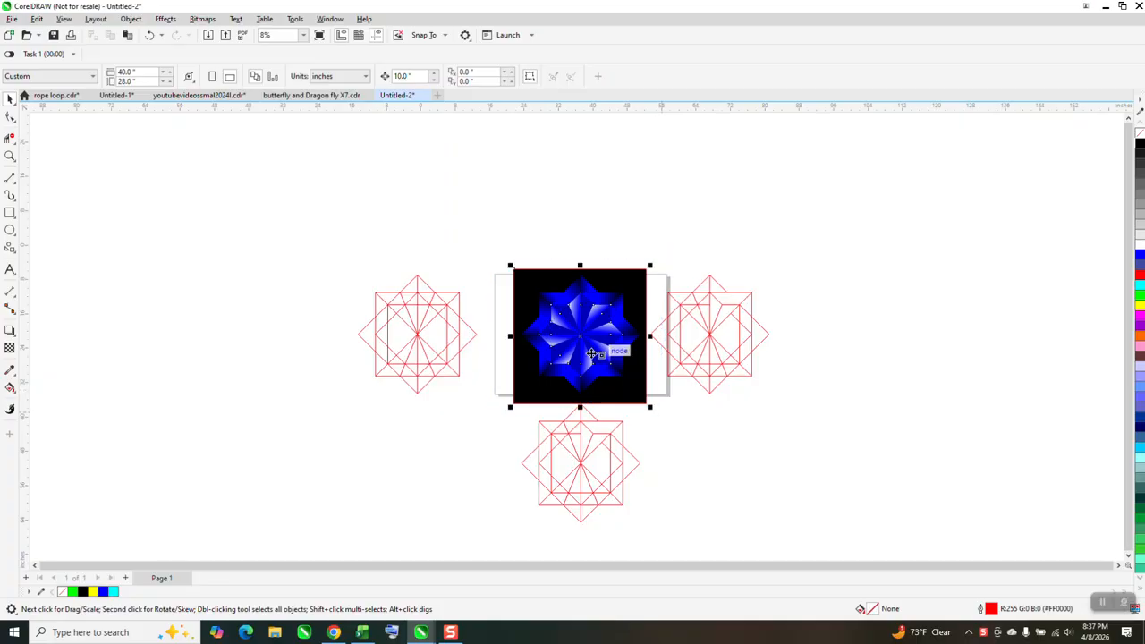
# Move the finished blue star artwork with its black background off the page to the empty area at upper right
pyautogui.moveTo(608, 349); pyautogui.dragTo(925, 250)
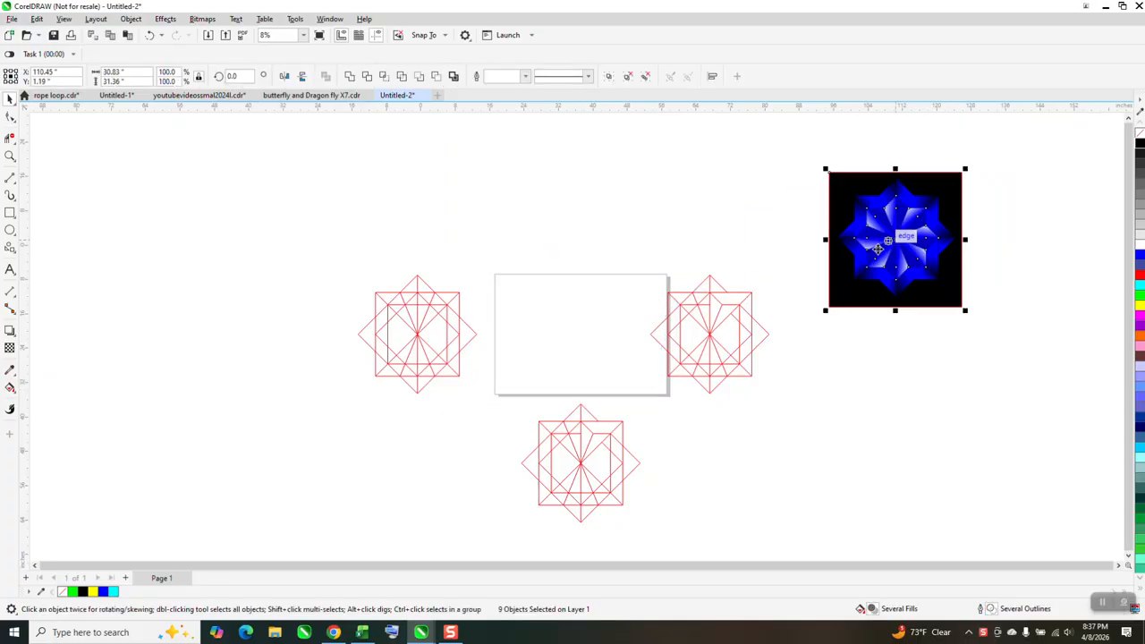
pyautogui.click(10, 156)
pyautogui.moveTo(337, 262); pyautogui.dragTo(482, 390)
pyautogui.scroll(-4, 479, 385)
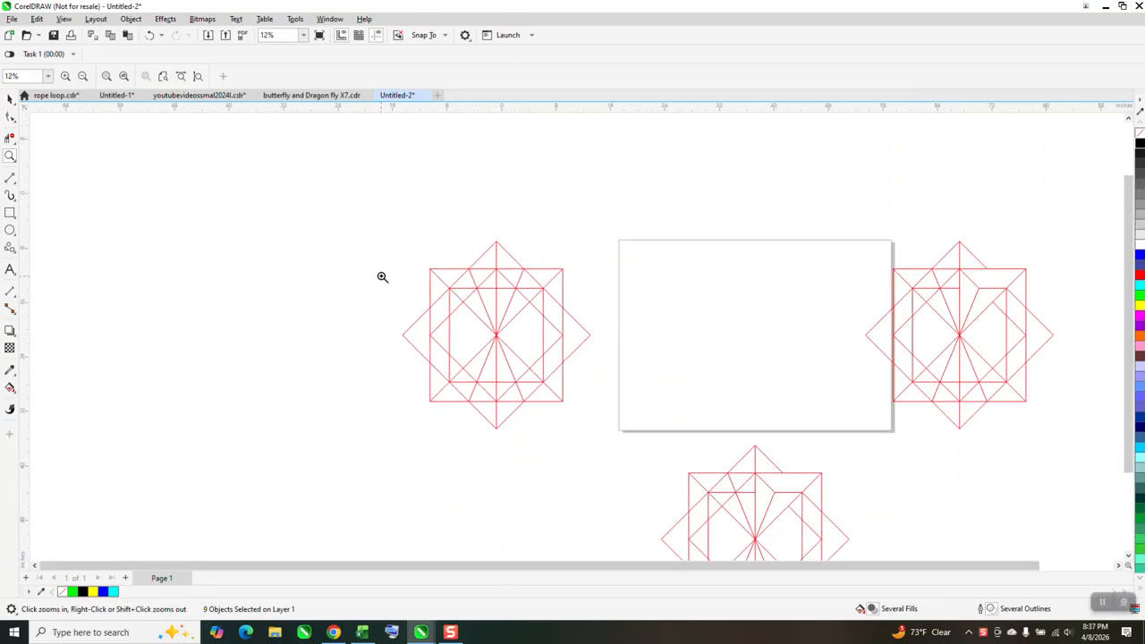
# Draw a square about 16.66 inches wide at the page's centre and add a copy of it rotated 45 degrees
pyautogui.click(10, 212)
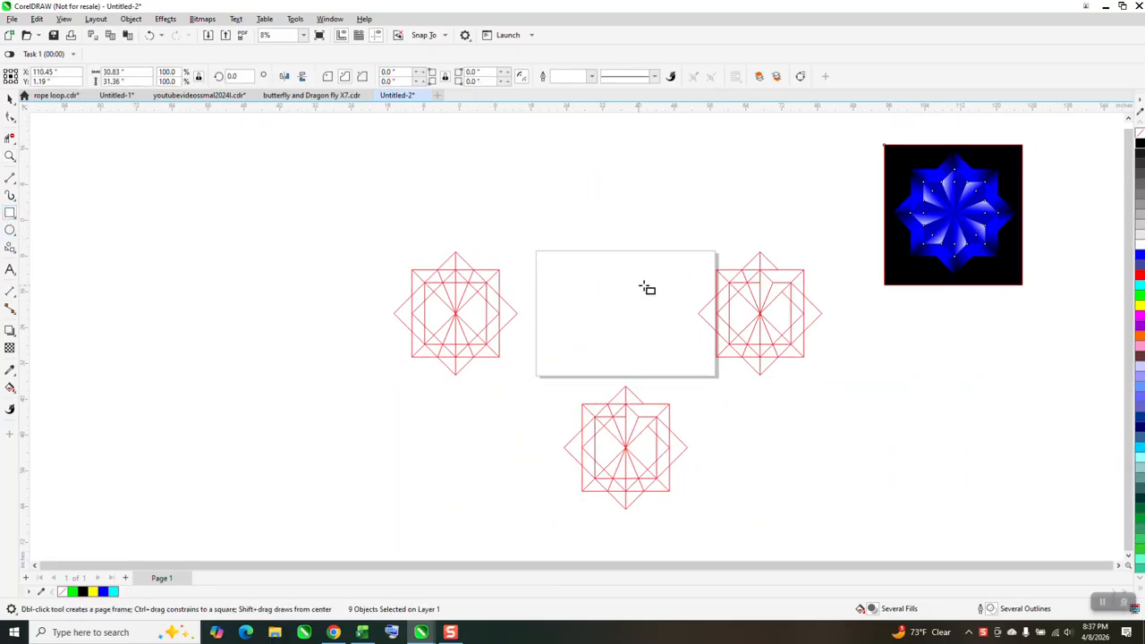
pyautogui.moveTo(668, 281); pyautogui.dragTo(599, 331)
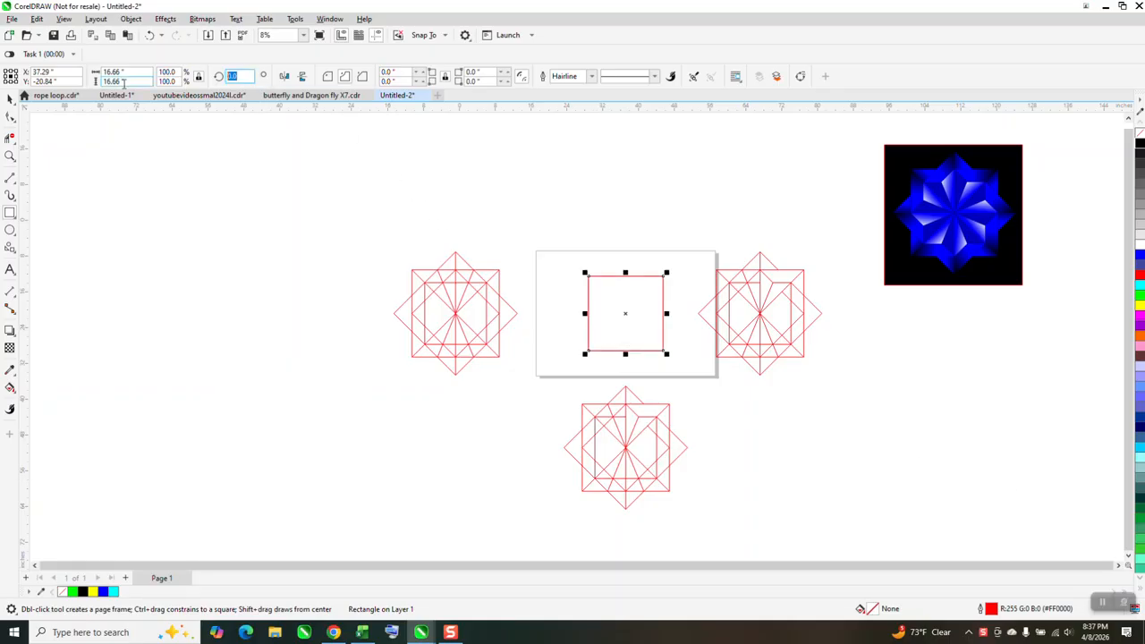
pyautogui.write('45')
pyautogui.press('Return')
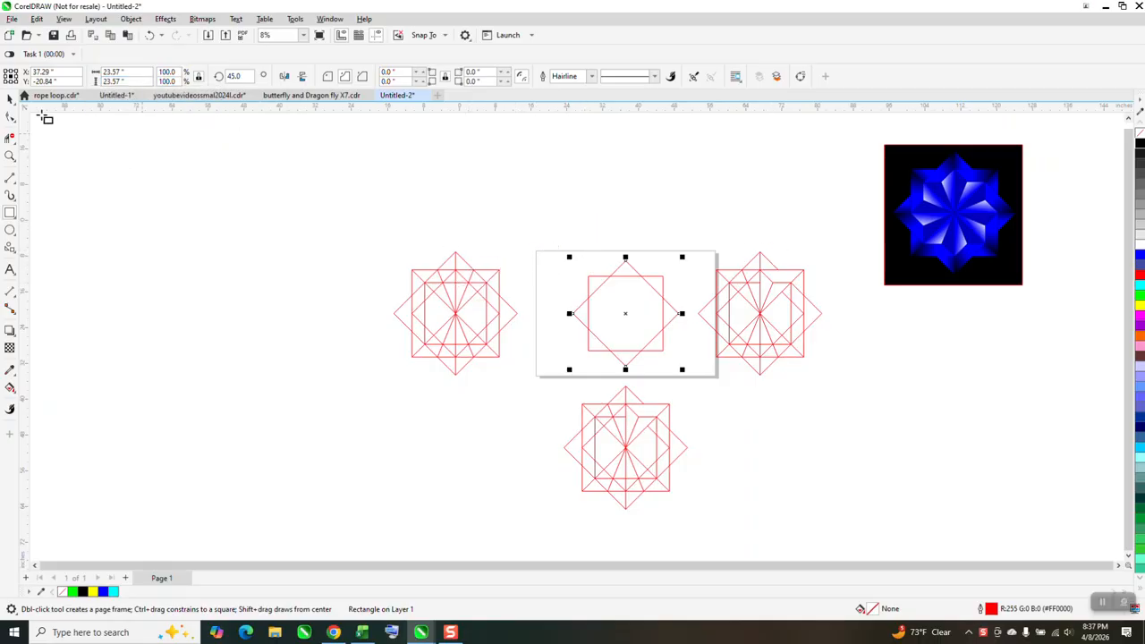
pyautogui.click(9, 99)
pyautogui.click(374, 178)
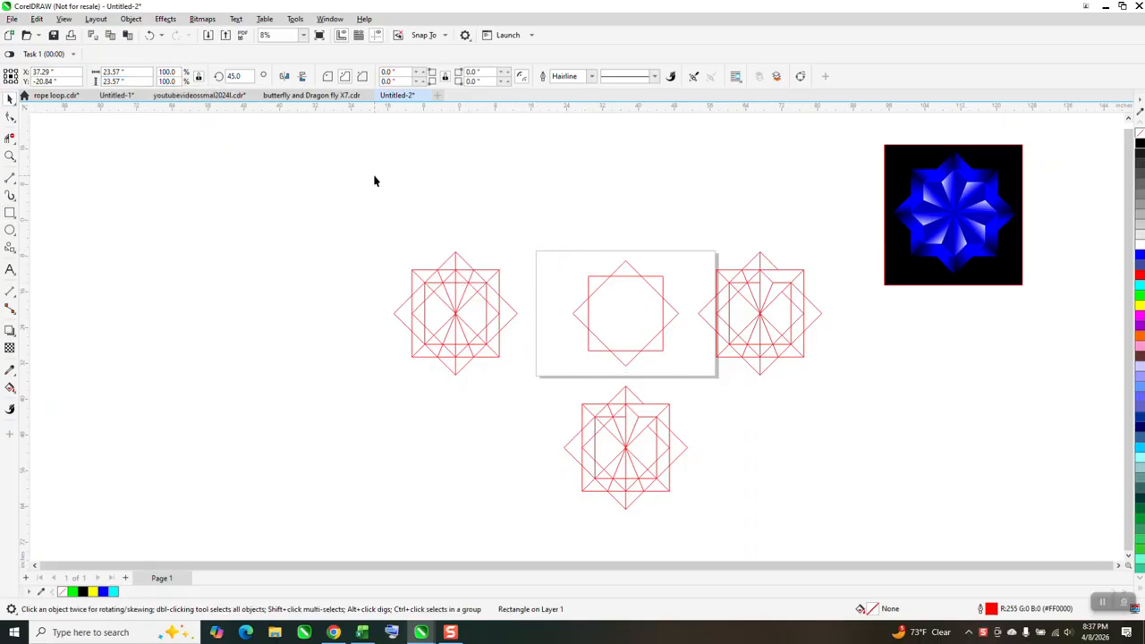
# Add a concentric copy of the 45-degree rotated square sized to 16.66 inches, fitting inside the upright square
pyautogui.click(659, 275)
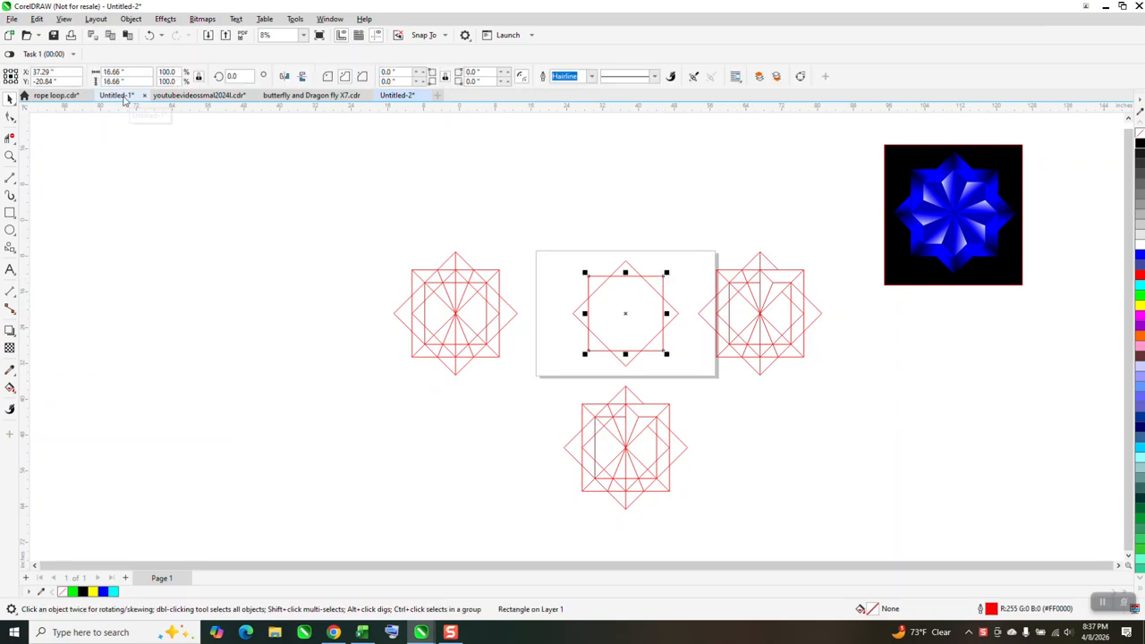
pyautogui.click(611, 195)
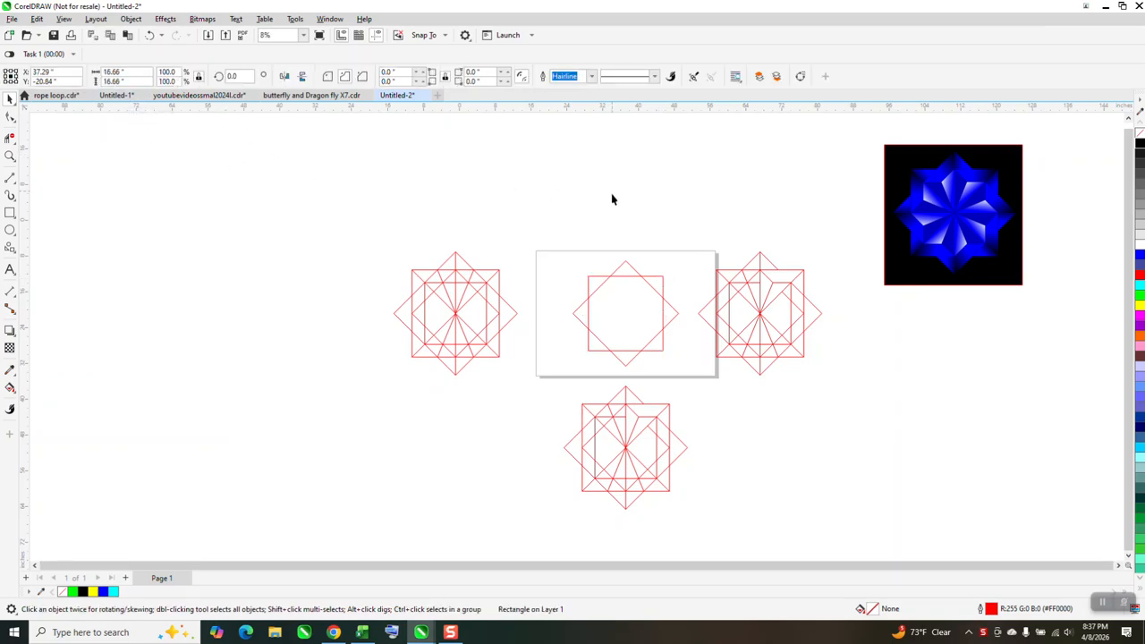
pyautogui.click(629, 267)
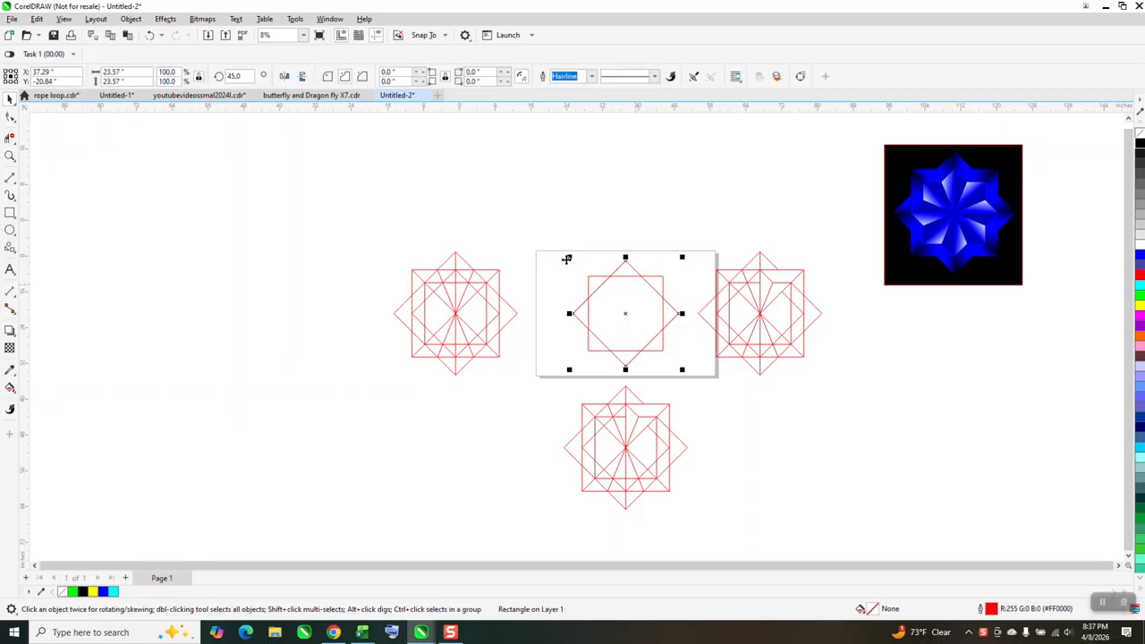
pyautogui.click(131, 71)
pyautogui.write('16.66')
pyautogui.press('Return')
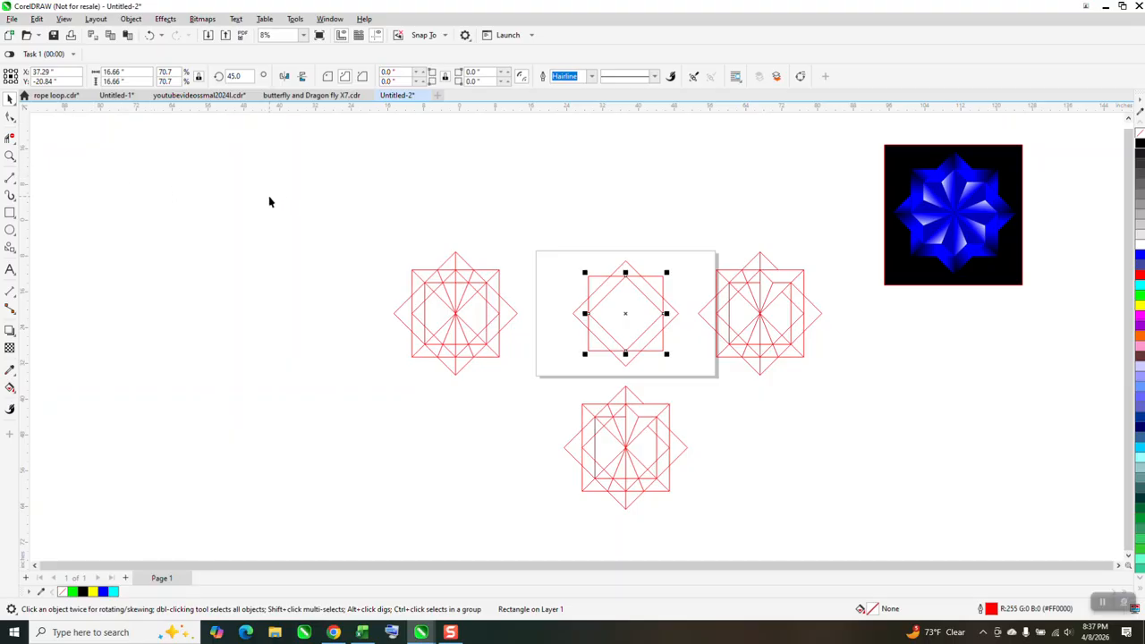
# Add a concentric copy of the upright square scaled down to about 11.8 inches, with its corners on the outer diamond
pyautogui.click(10, 157)
pyautogui.moveTo(529, 227); pyautogui.dragTo(759, 417)
pyautogui.scroll(-1, 385, 315)
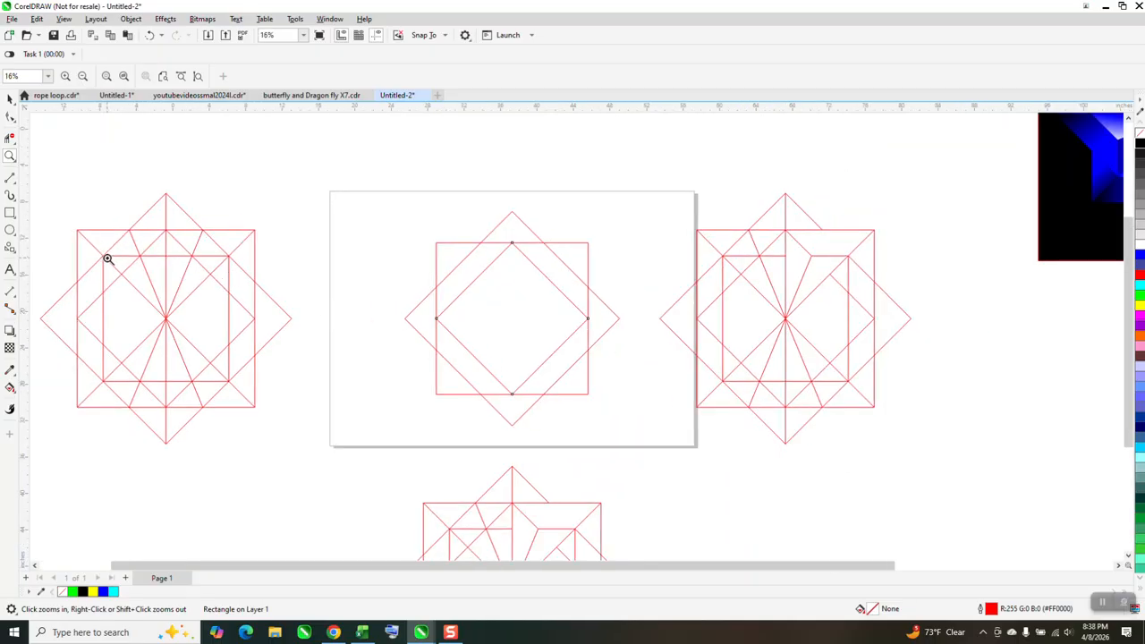
pyautogui.click(10, 99)
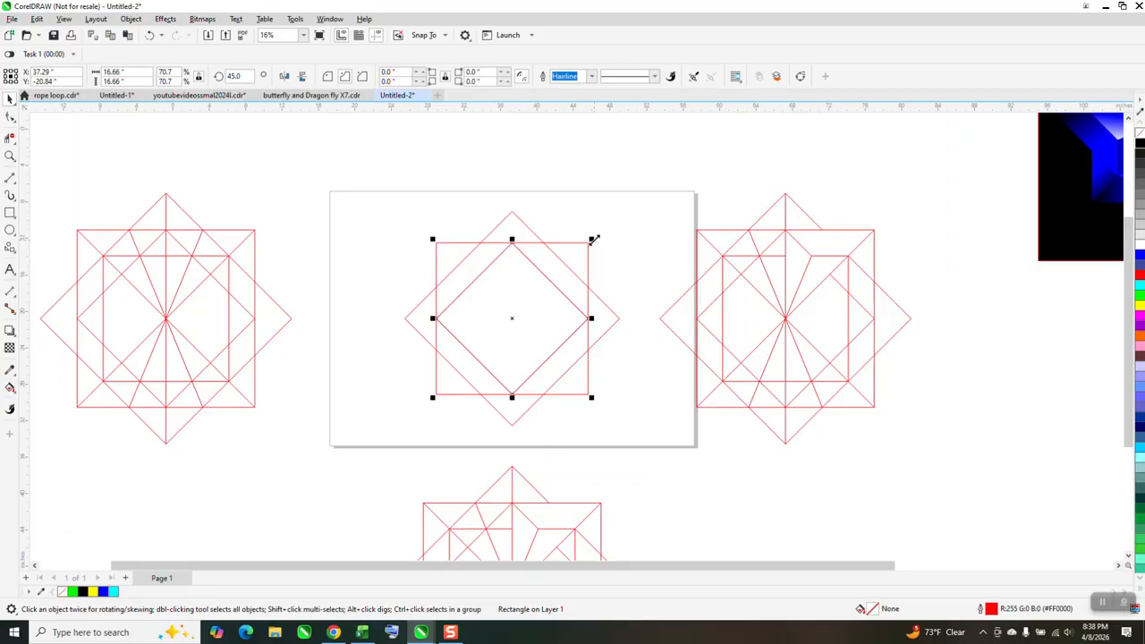
pyautogui.moveTo(592, 239); pyautogui.dragTo(586, 256)
pyautogui.press('Delete')
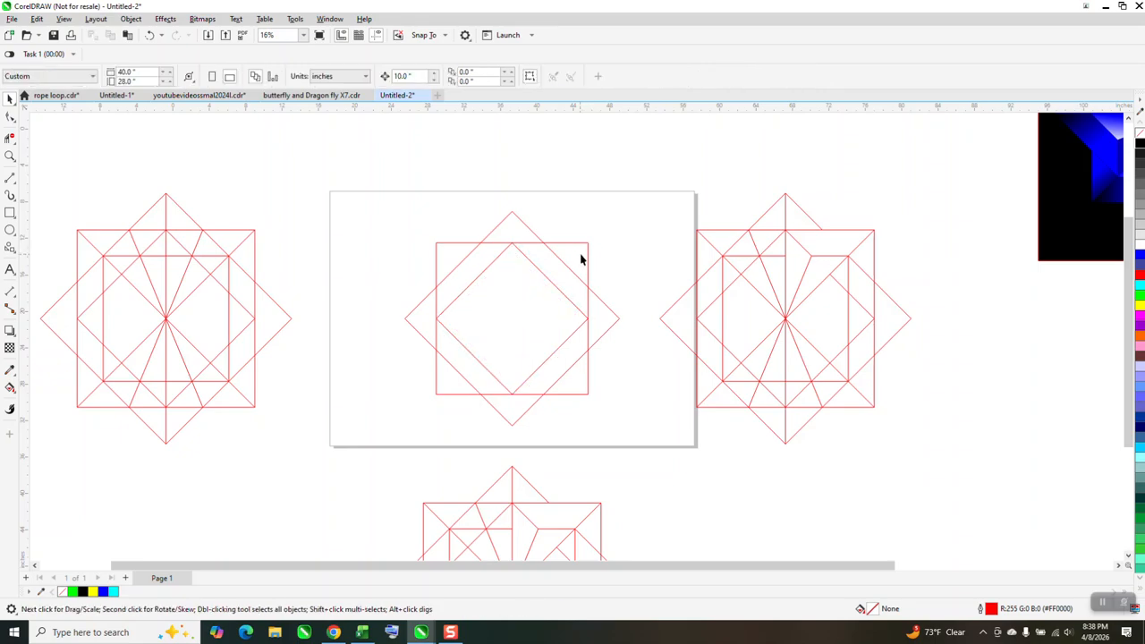
pyautogui.click(587, 253)
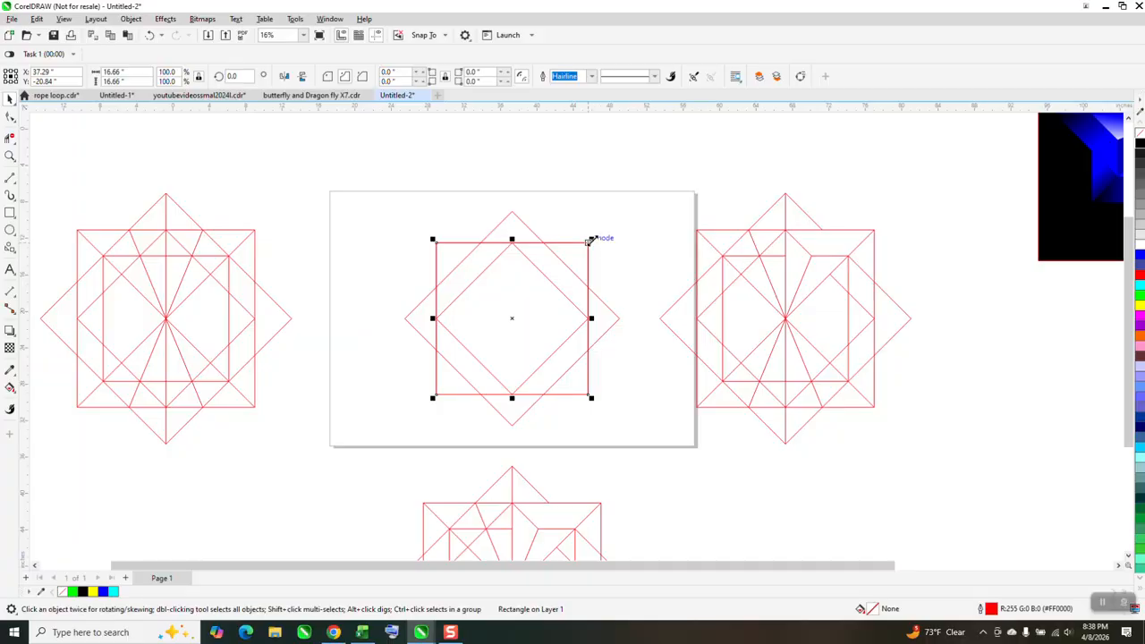
pyautogui.moveTo(590, 239); pyautogui.dragTo(568, 261)
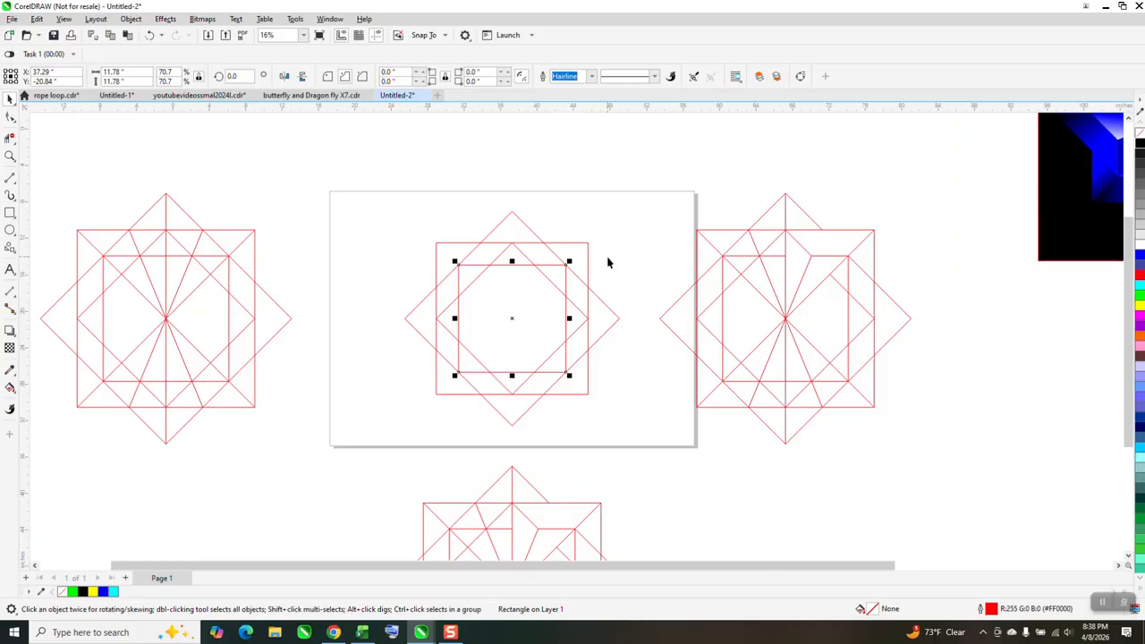
pyautogui.scroll(-1, 550, 273)
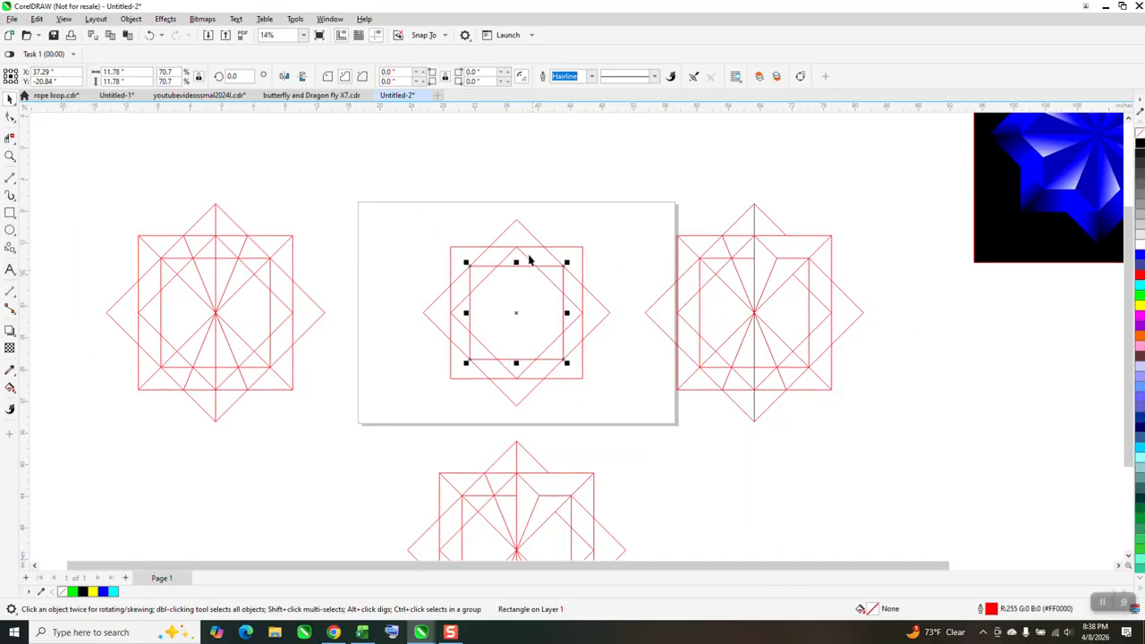
# Draw a vertical line between the outer diamond's top and bottom tips and both diagonals of the large upright square
pyautogui.click(10, 156)
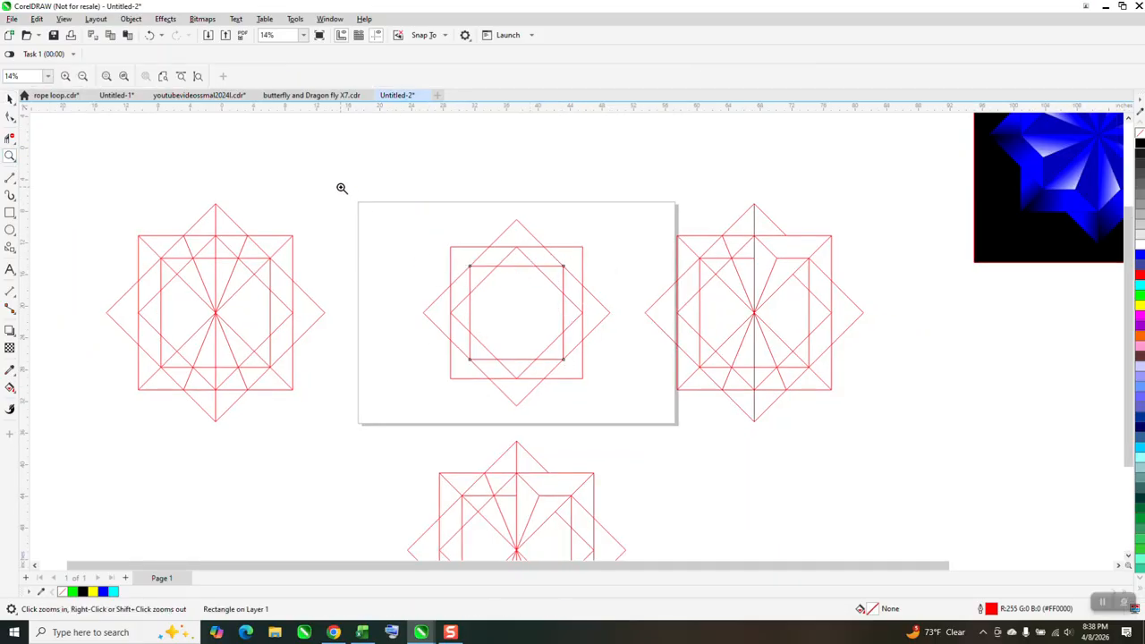
pyautogui.click(700, 454)
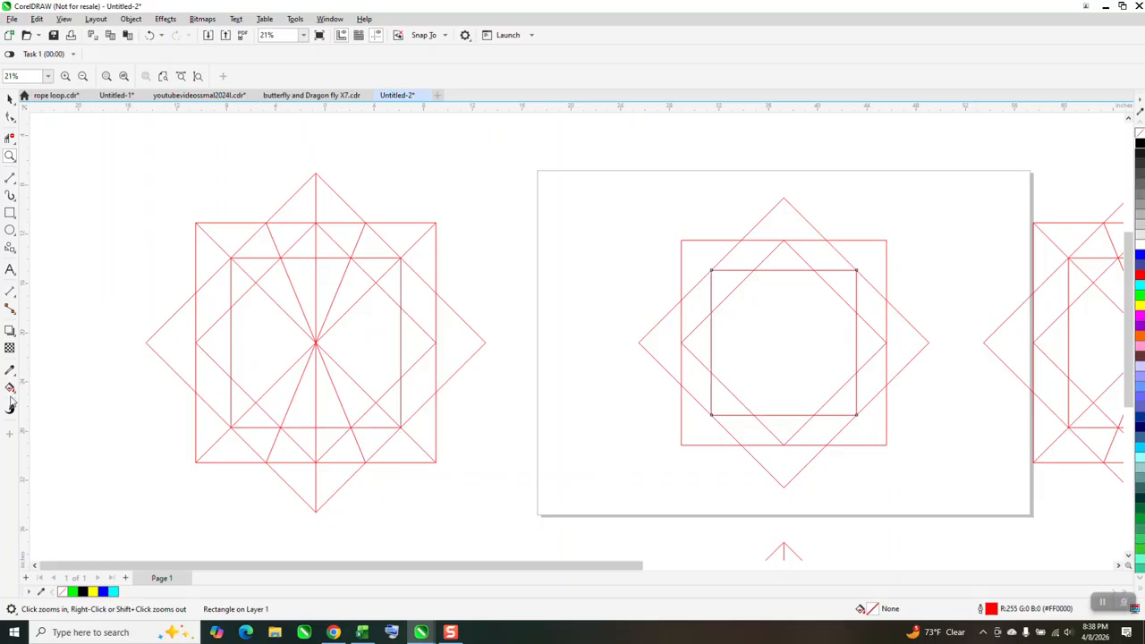
pyautogui.click(11, 180)
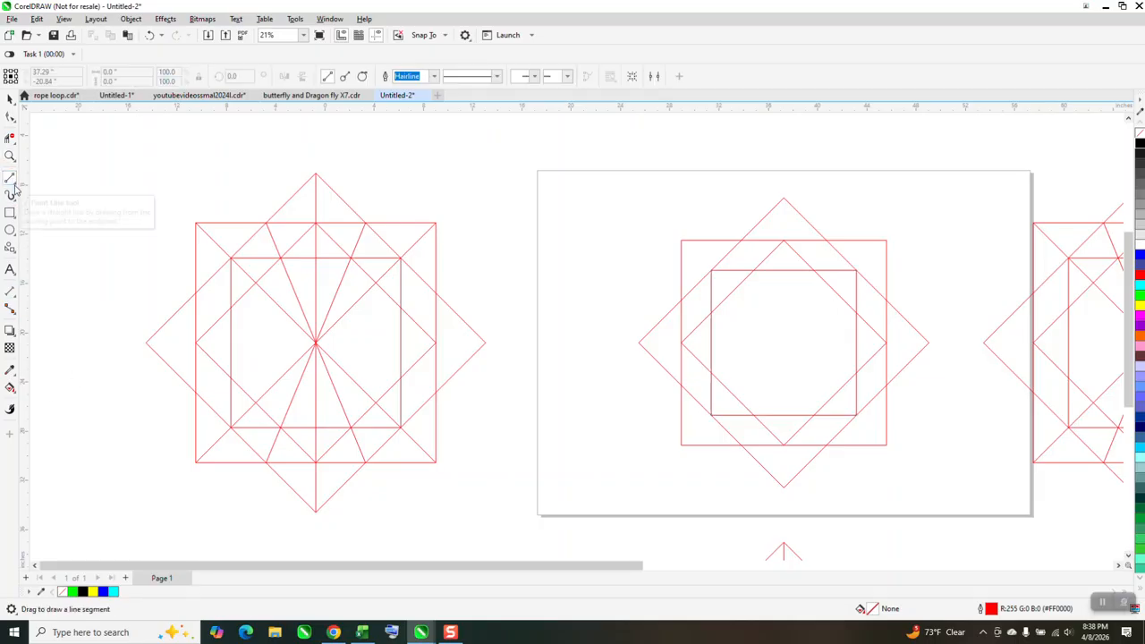
pyautogui.click(14, 184)
pyautogui.click(45, 191)
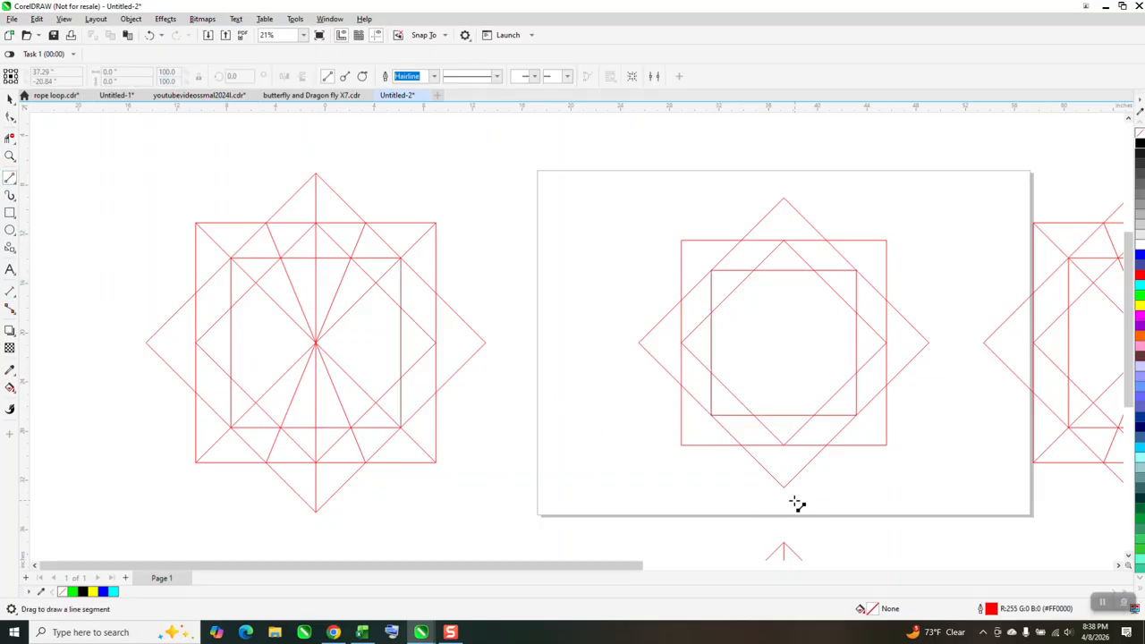
pyautogui.moveTo(784, 488); pyautogui.dragTo(784, 198)
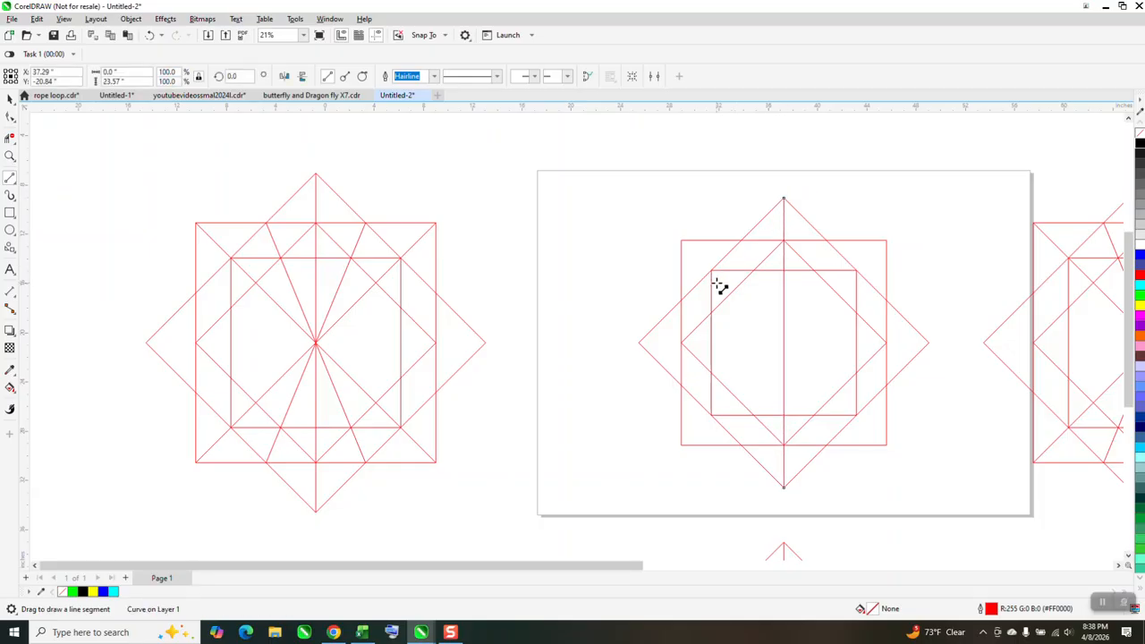
pyautogui.moveTo(682, 241); pyautogui.dragTo(886, 445)
pyautogui.moveTo(886, 241); pyautogui.dragTo(682, 444)
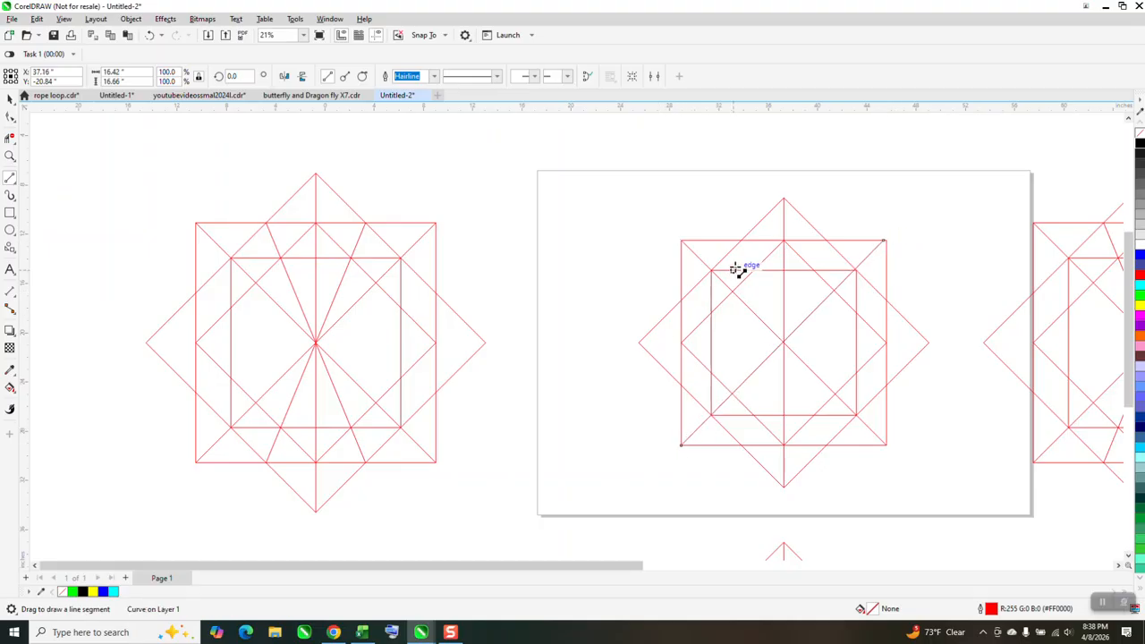
# Draw two slanted lines through the centre, joining the opposite crossings of the outer diamond with the large square's top and bottom edges
pyautogui.moveTo(742, 241); pyautogui.dragTo(824, 444)
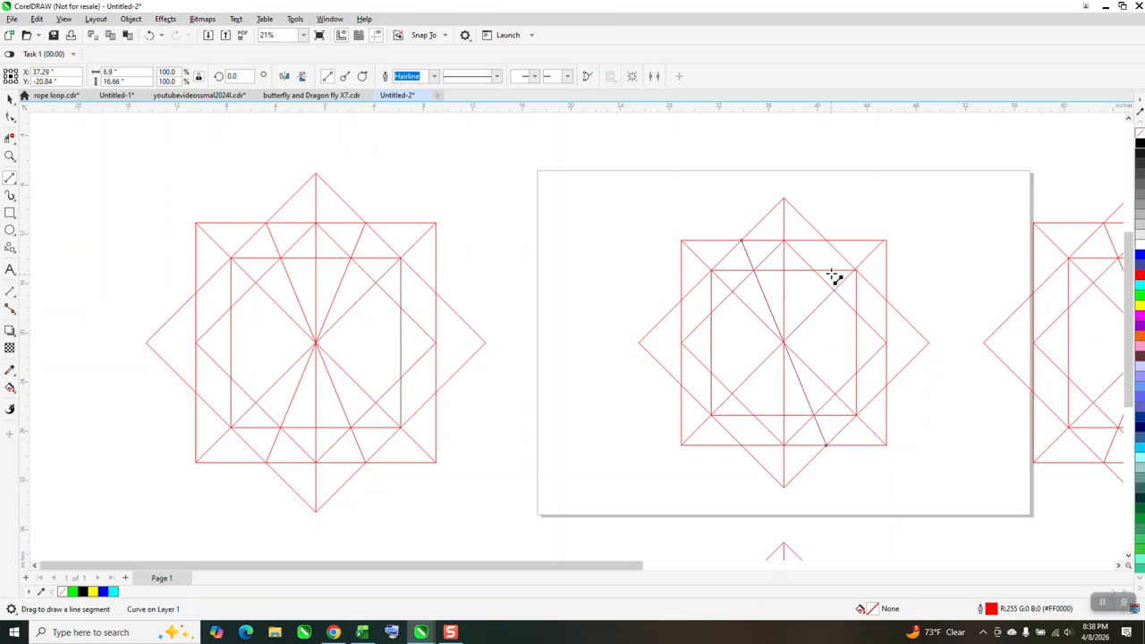
pyautogui.moveTo(824, 241); pyautogui.dragTo(743, 444)
pyautogui.scroll(-2, 545, 388)
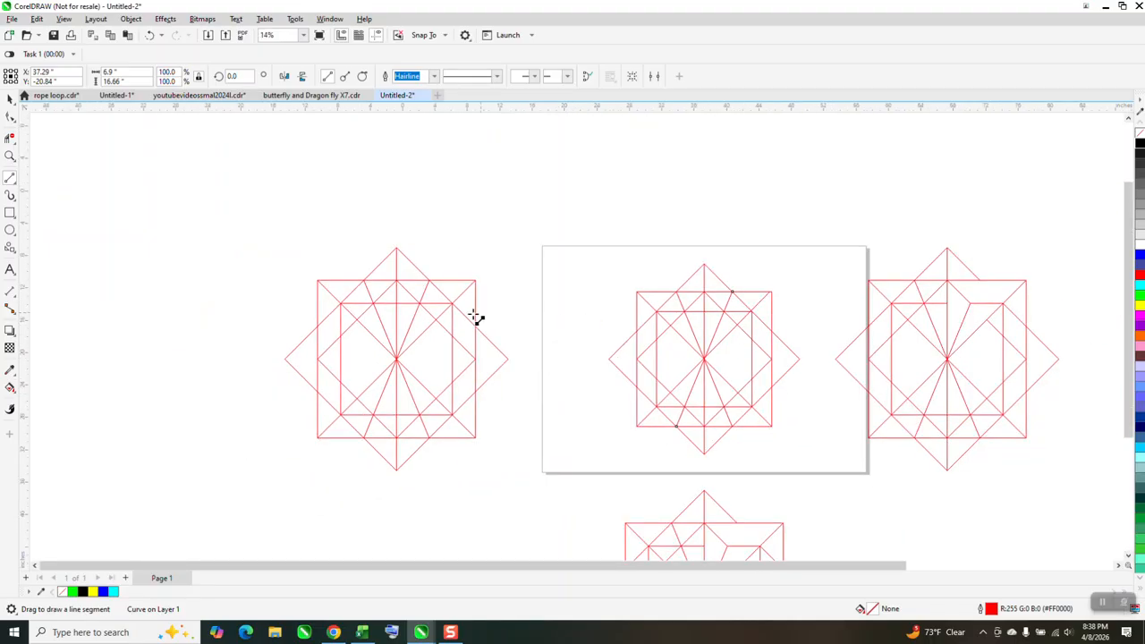
# Use Virtual Segment Delete to trim the extra diamond, inner-square and slanted-line segments in the new star's upper right, matching the reference drawing
pyautogui.click(10, 155)
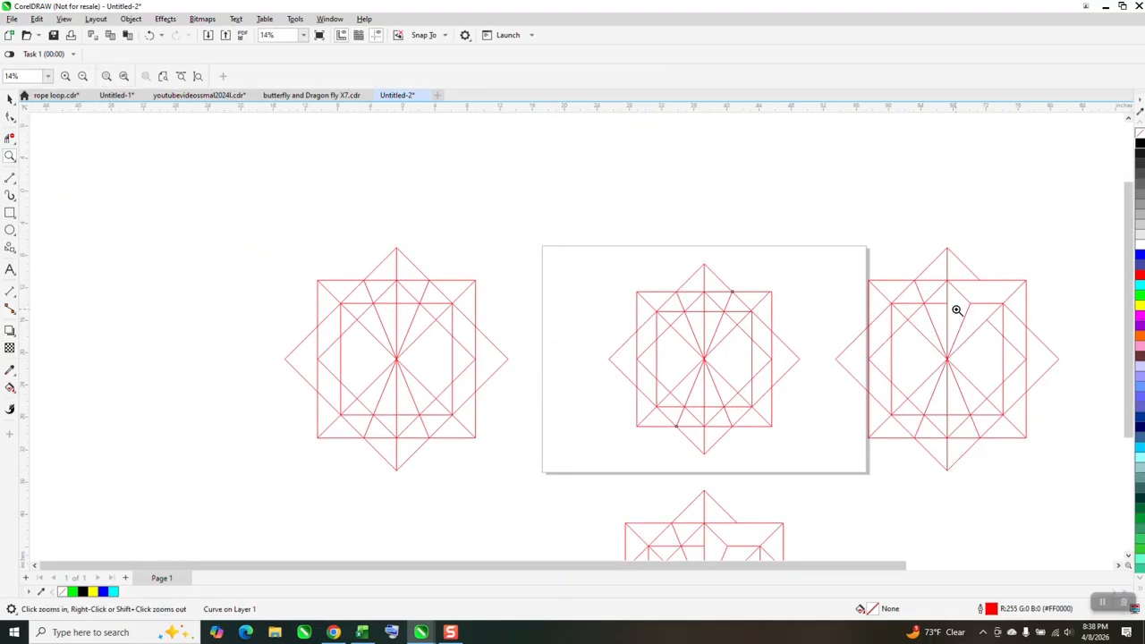
pyautogui.moveTo(578, 244); pyautogui.dragTo(1061, 498)
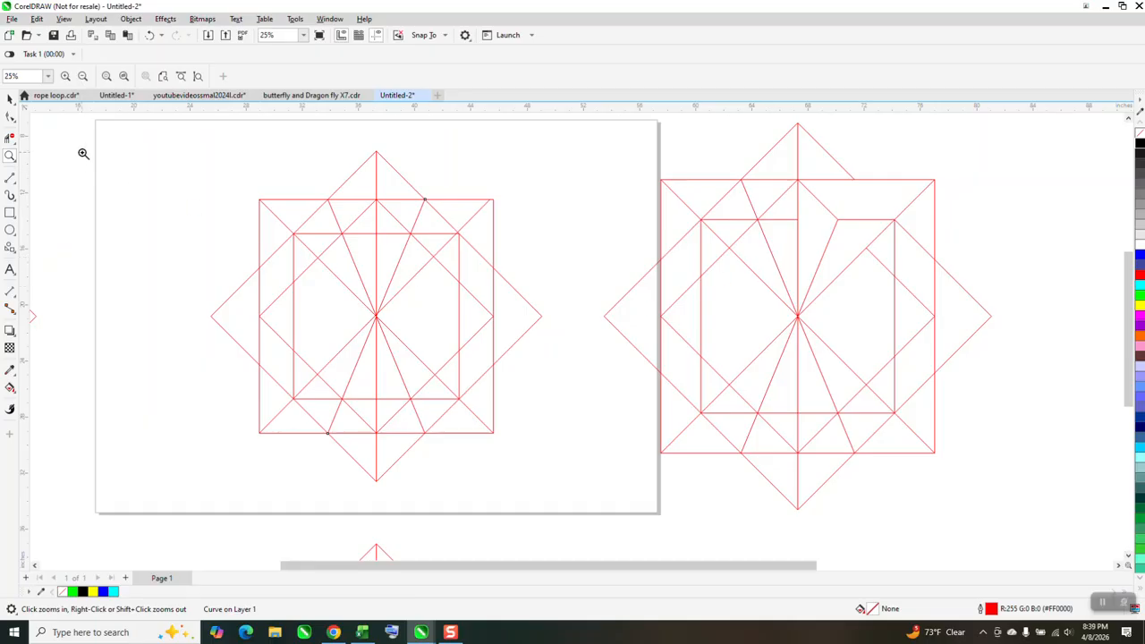
pyautogui.click(13, 139)
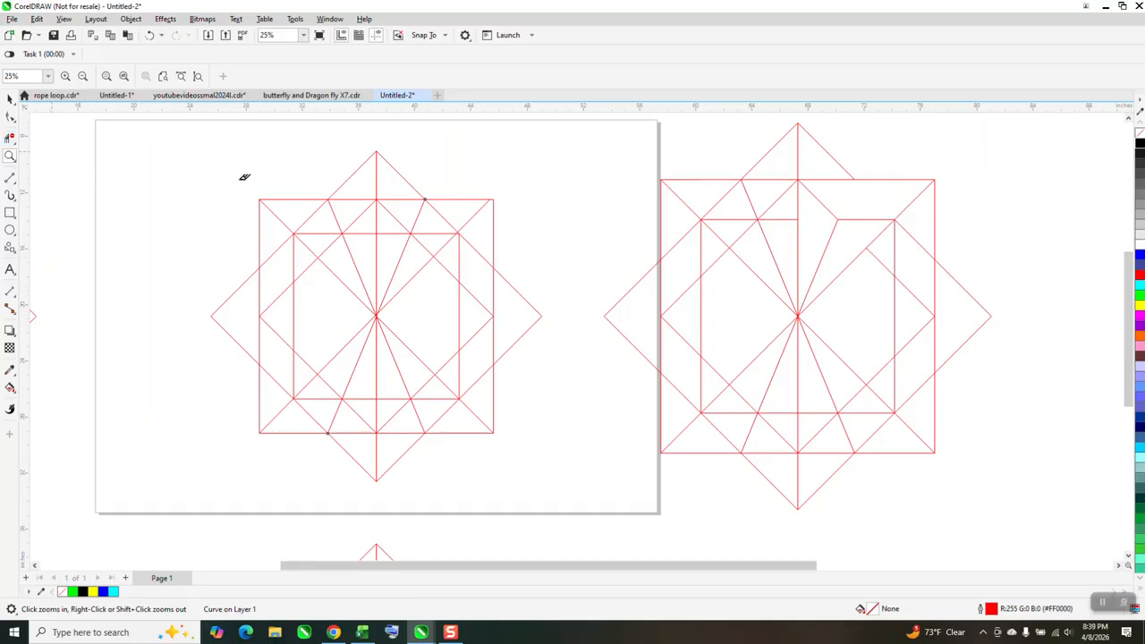
pyautogui.click(414, 212)
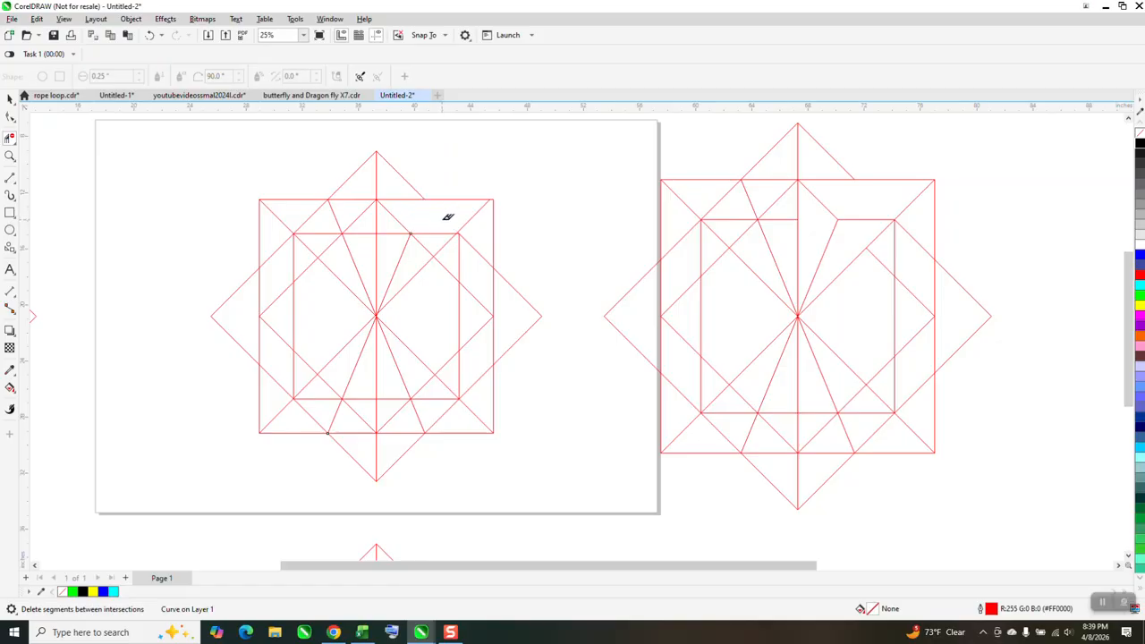
pyautogui.click(427, 249)
pyautogui.click(391, 234)
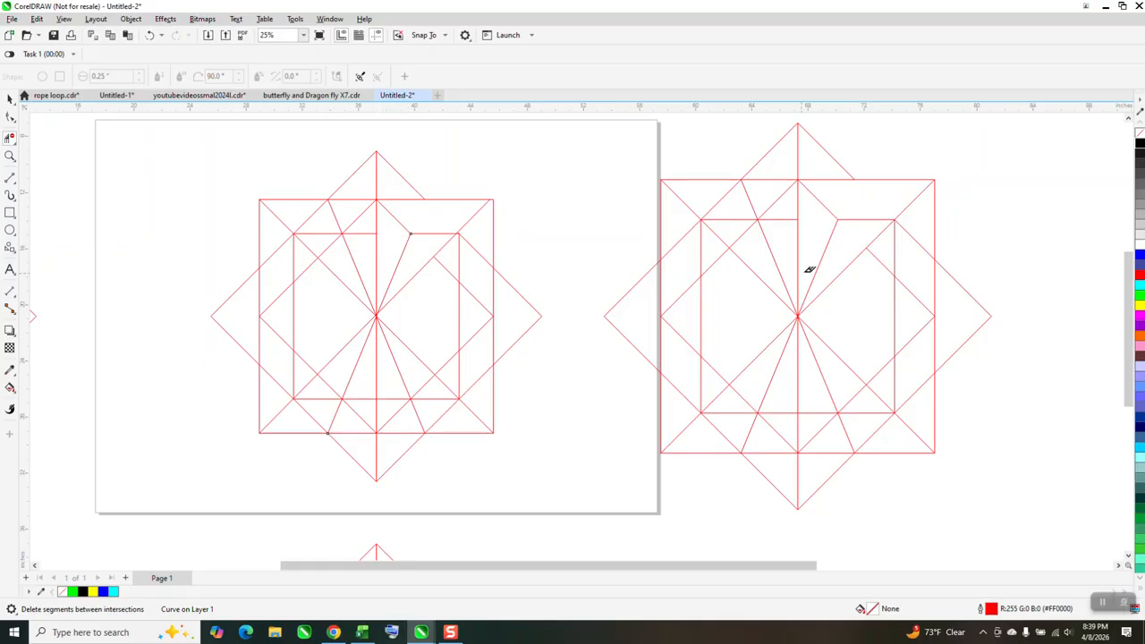
pyautogui.click(785, 220)
pyautogui.click(151, 35)
pyautogui.click(393, 230)
pyautogui.click(10, 98)
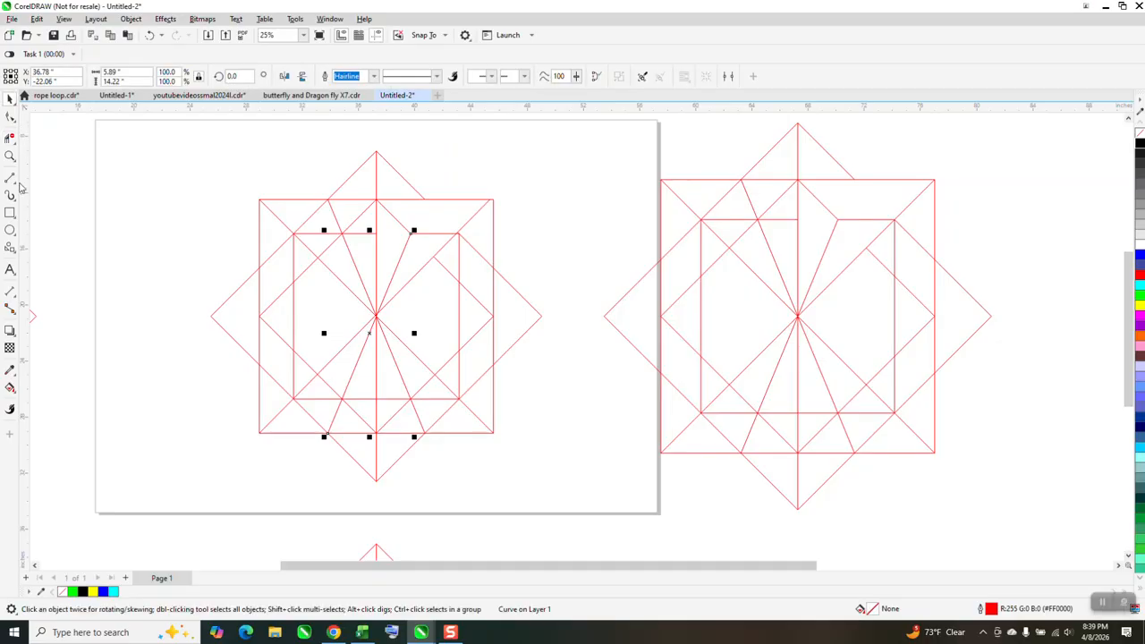
# Smart Fill the four adjoining regions in the star's upper right section with blue and no outline
pyautogui.click(10, 387)
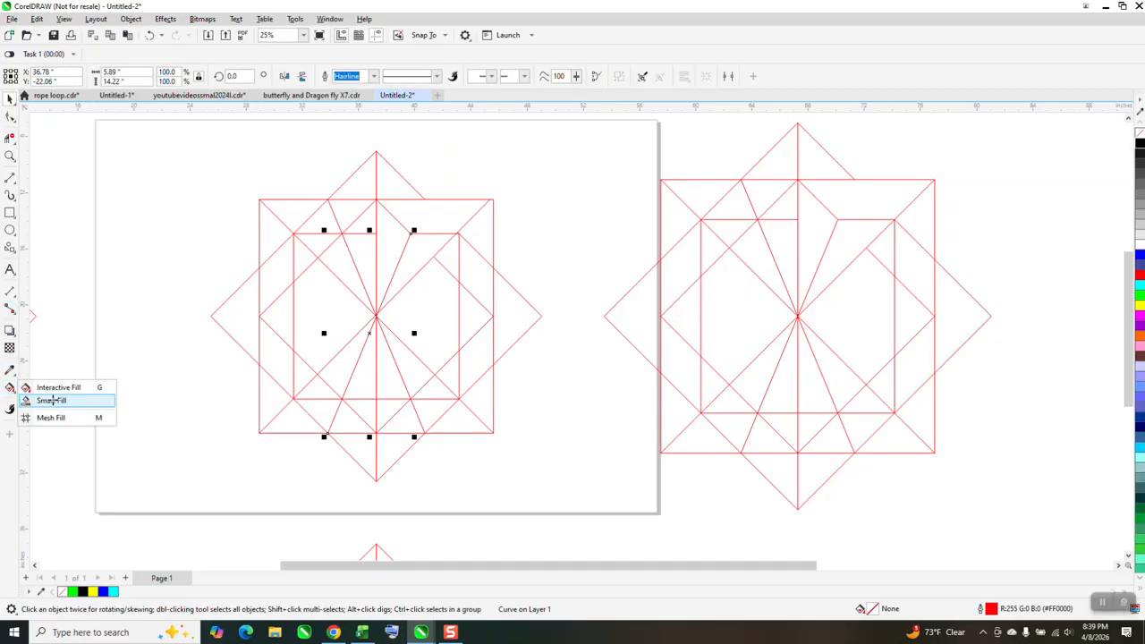
pyautogui.click(44, 399)
pyautogui.click(414, 218)
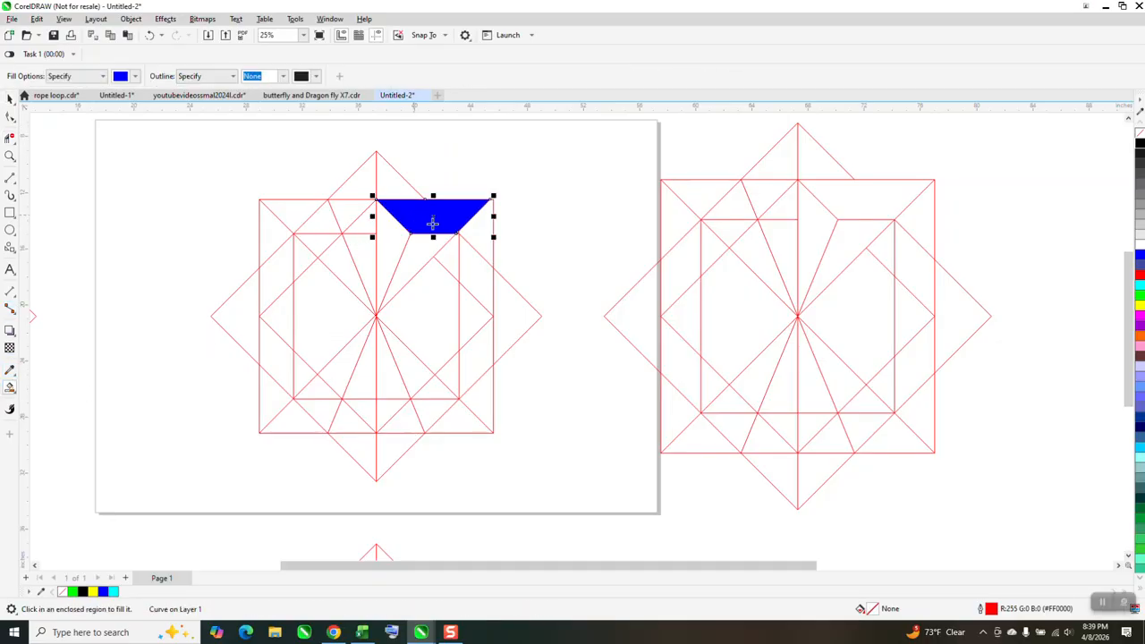
pyautogui.click(480, 238)
pyautogui.click(411, 249)
pyautogui.click(392, 244)
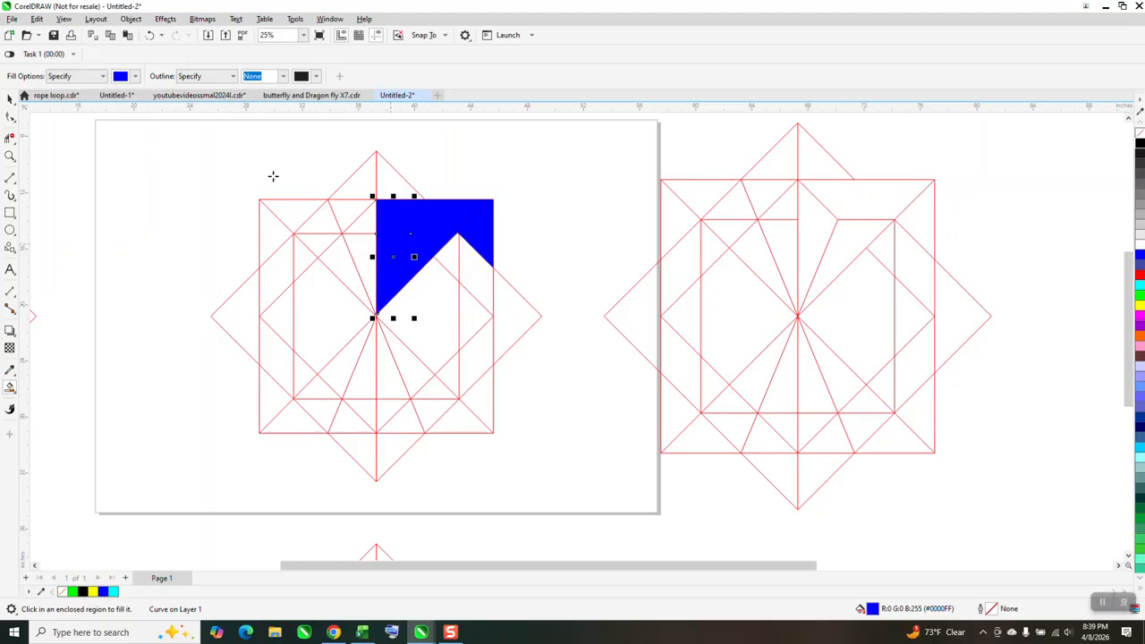
pyautogui.click(10, 99)
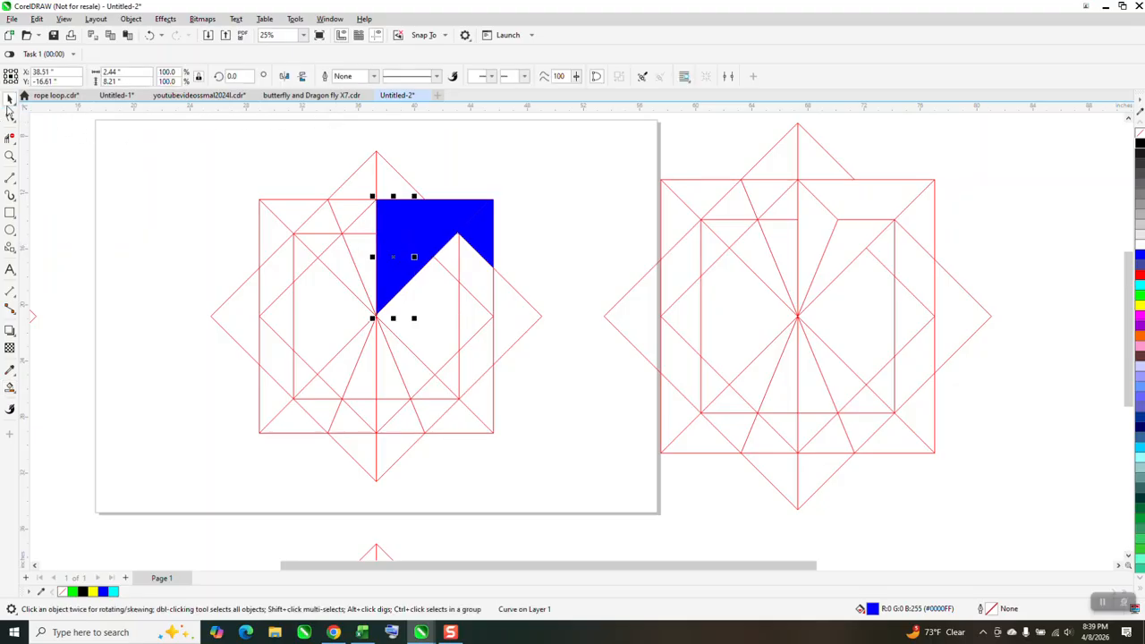
# Select the four blue pieces and move them straight up, clear of the star's line drawing
pyautogui.click(475, 184)
pyautogui.moveTo(343, 164); pyautogui.dragTo(538, 333)
pyautogui.press('Up')
pyautogui.press('Up')
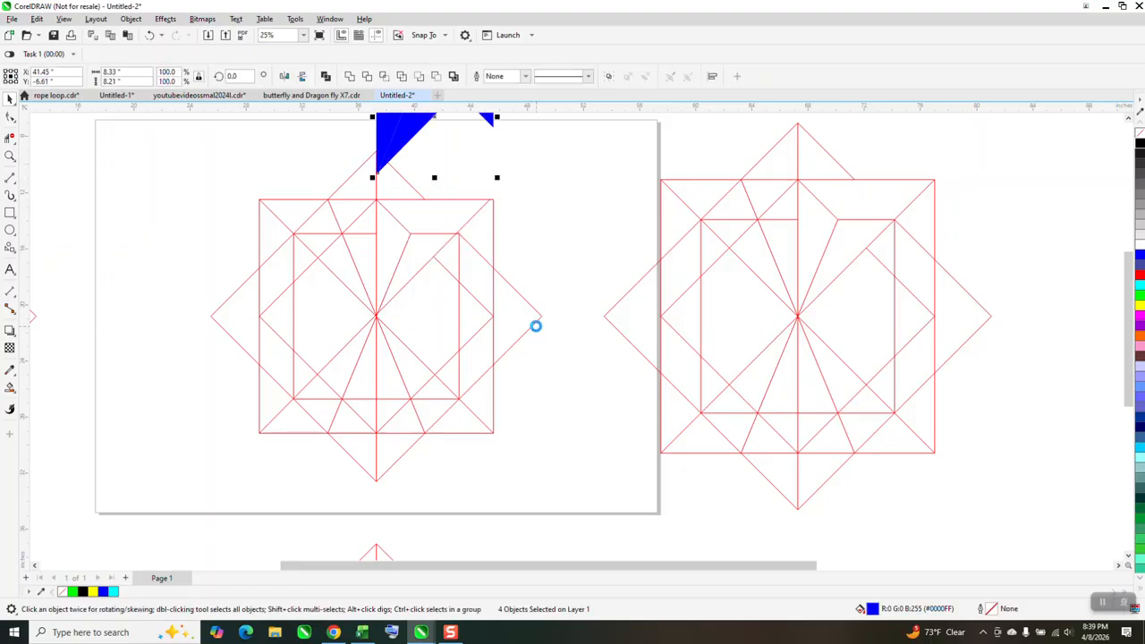
pyautogui.scroll(-1, 438, 319)
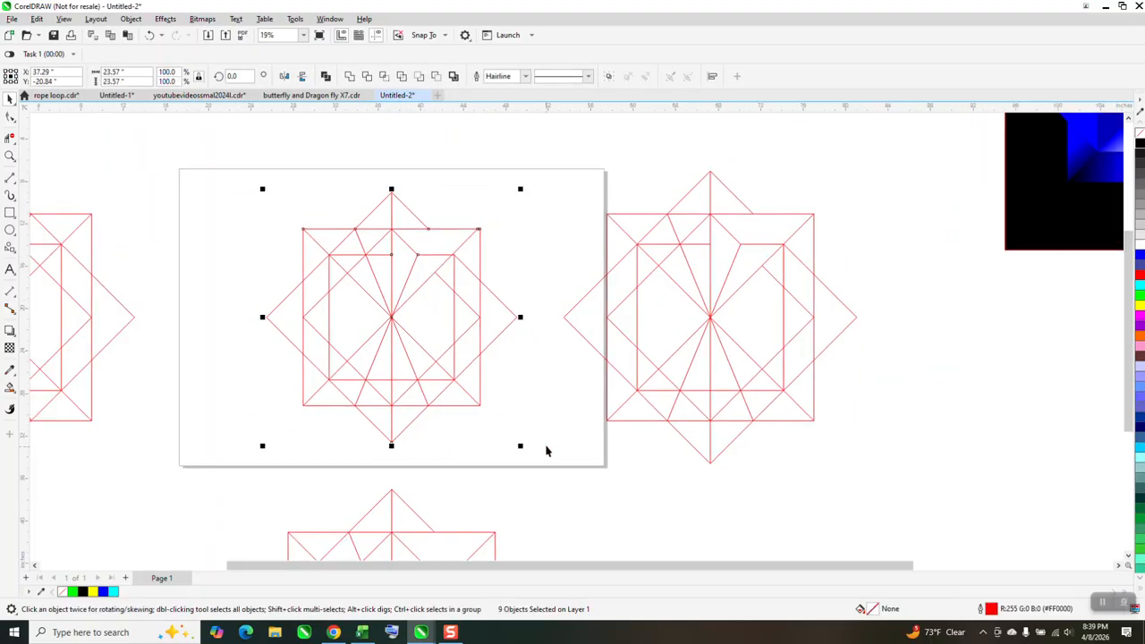
# Delete the line star from the page and move the four blue pieces straight down onto the page
pyautogui.press('Delete')
pyautogui.scroll(-1, 542, 440)
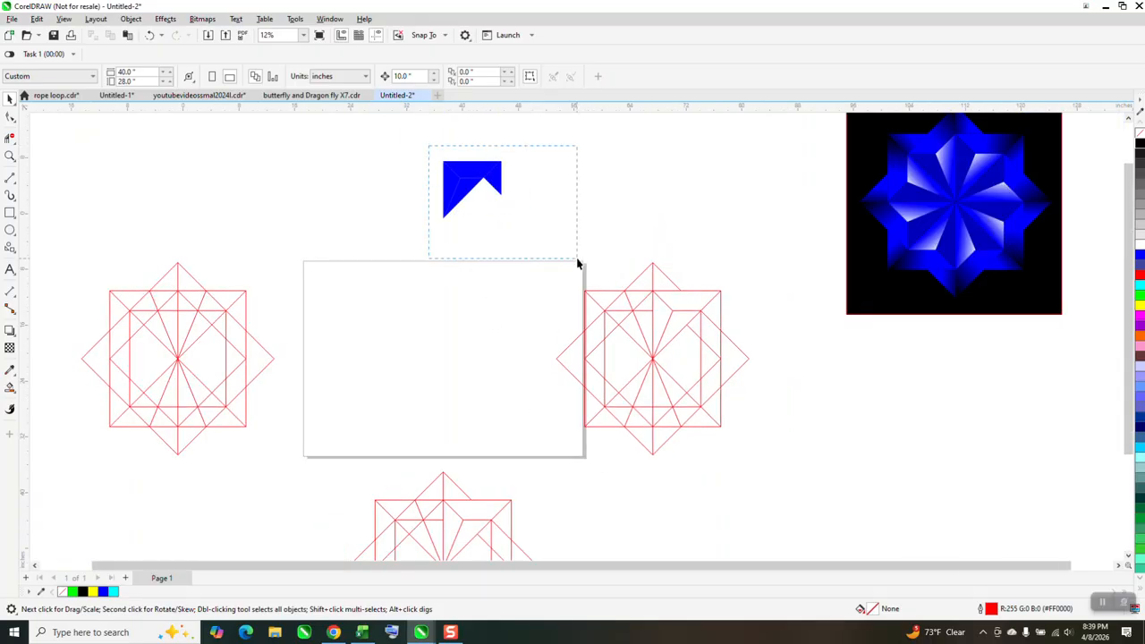
pyautogui.moveTo(577, 264); pyautogui.dragTo(577, 269)
pyautogui.press('Down')
pyautogui.press('Down')
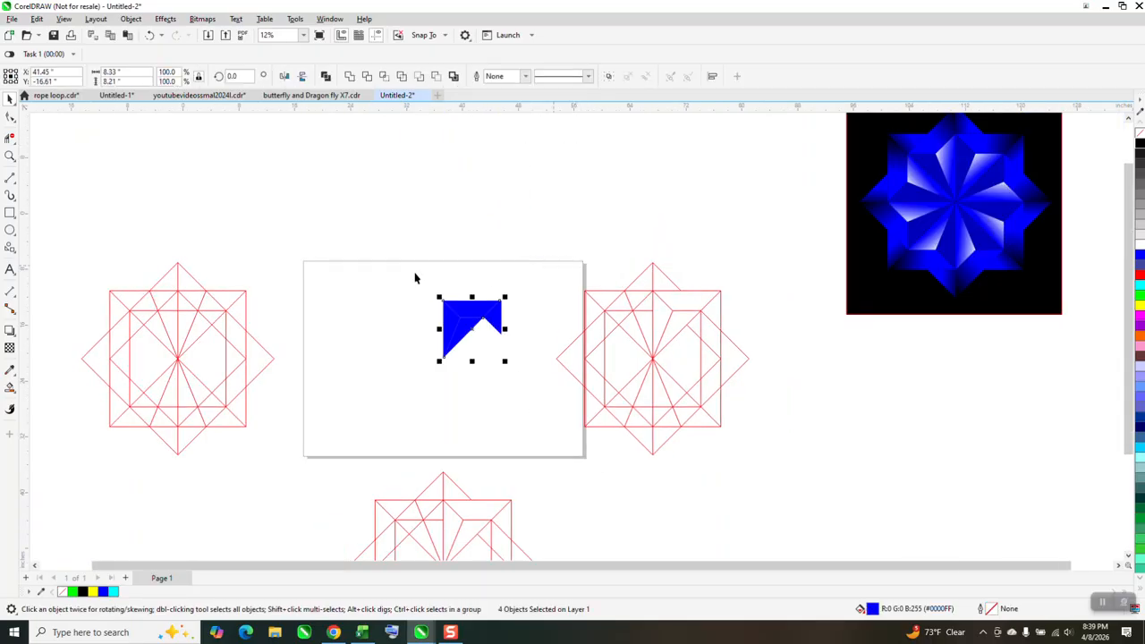
# Apply a horizontal blue-to-white fountain fill to the upper trapezoid piece, stretching it from the piece's left end to beyond its right end
pyautogui.click(10, 157)
pyautogui.moveTo(303, 259); pyautogui.dragTo(568, 385)
pyautogui.click(10, 99)
pyautogui.click(540, 264)
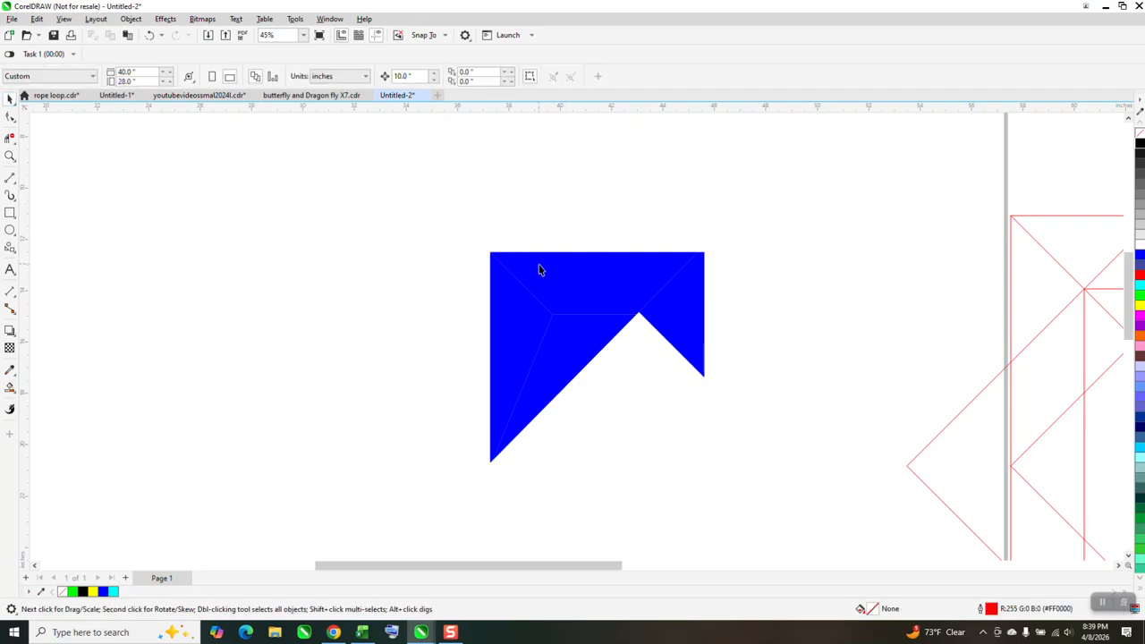
pyautogui.click(16, 394)
pyautogui.click(49, 386)
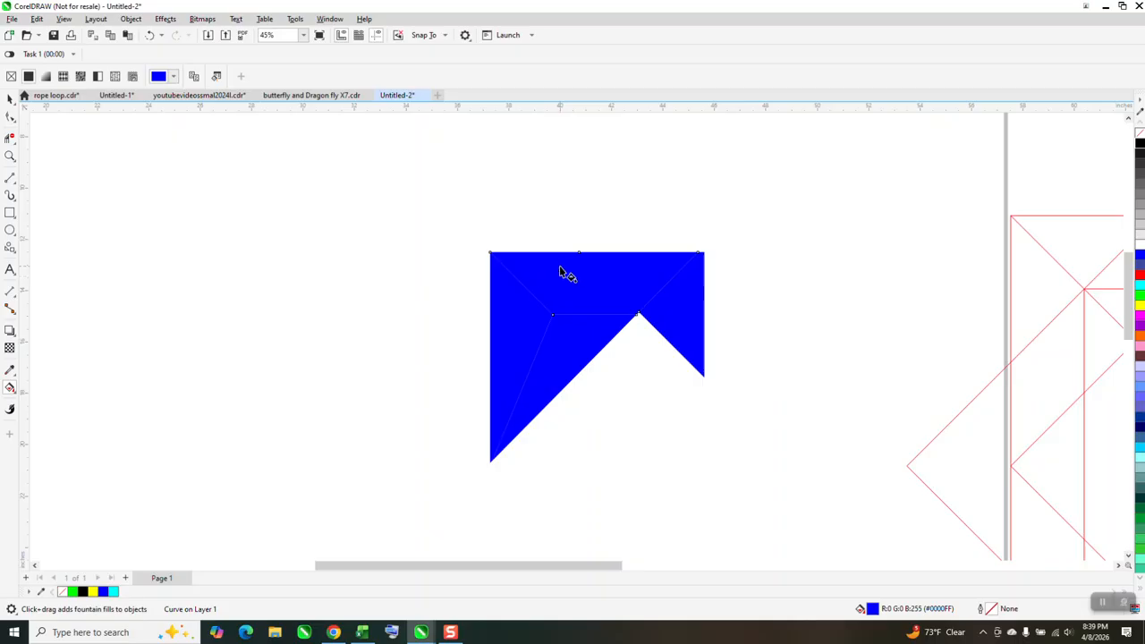
pyautogui.moveTo(553, 275); pyautogui.dragTo(704, 285)
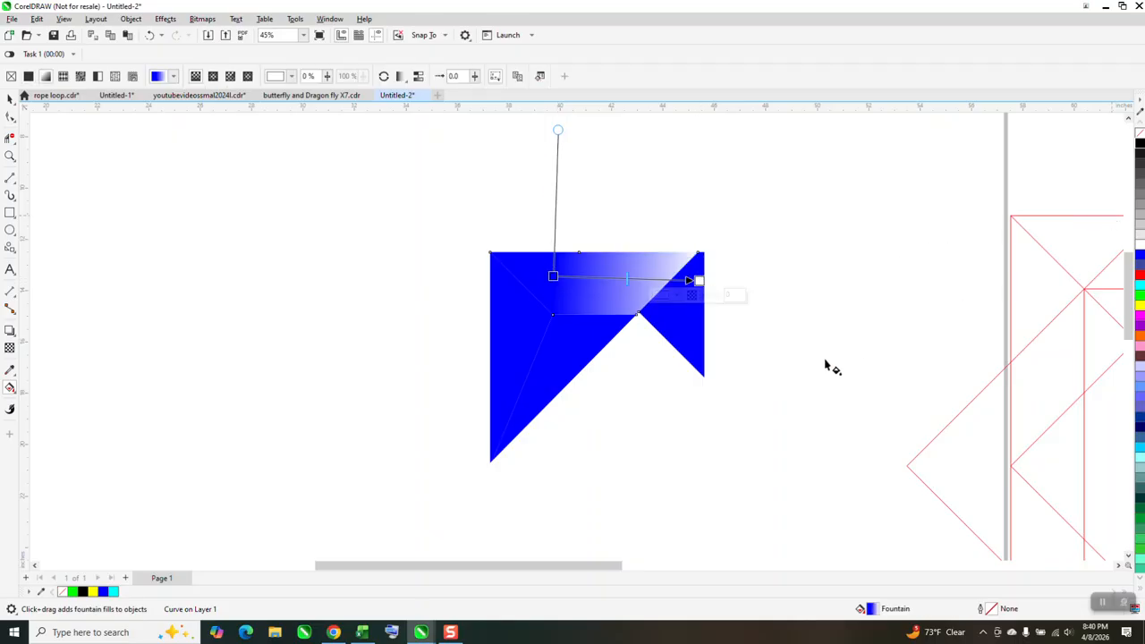
pyautogui.moveTo(552, 276); pyautogui.dragTo(517, 280)
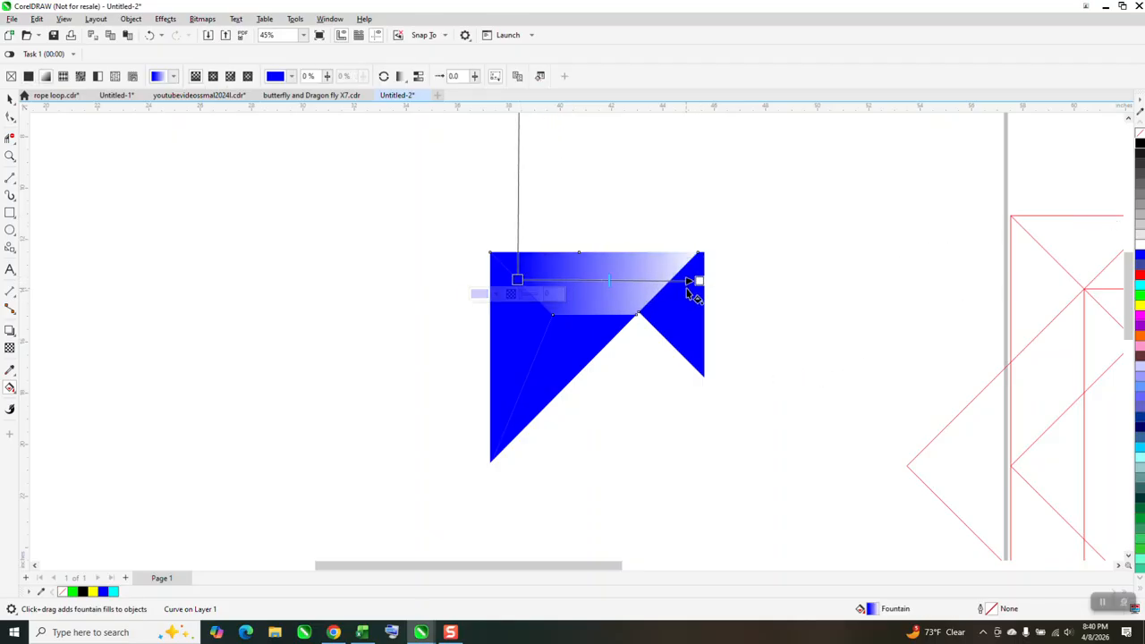
pyautogui.moveTo(699, 280); pyautogui.dragTo(726, 280)
# Give the right-hand triangle a diagonal fountain fill from blue near its right edge to black beyond its upper left
pyautogui.click(693, 326)
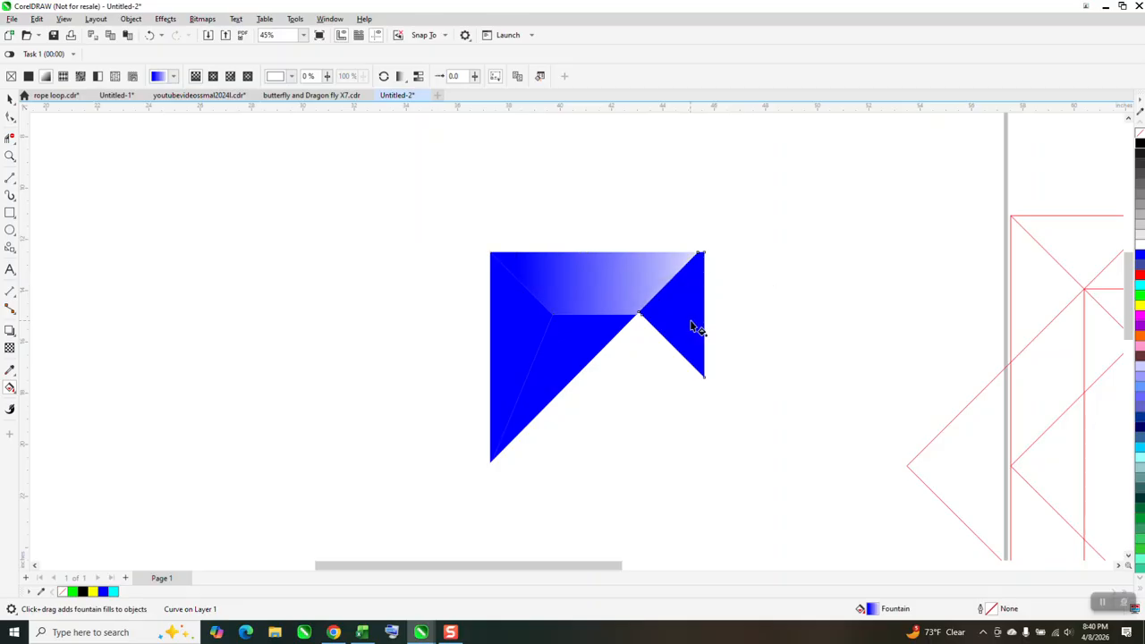
pyautogui.moveTo(694, 331); pyautogui.dragTo(648, 272)
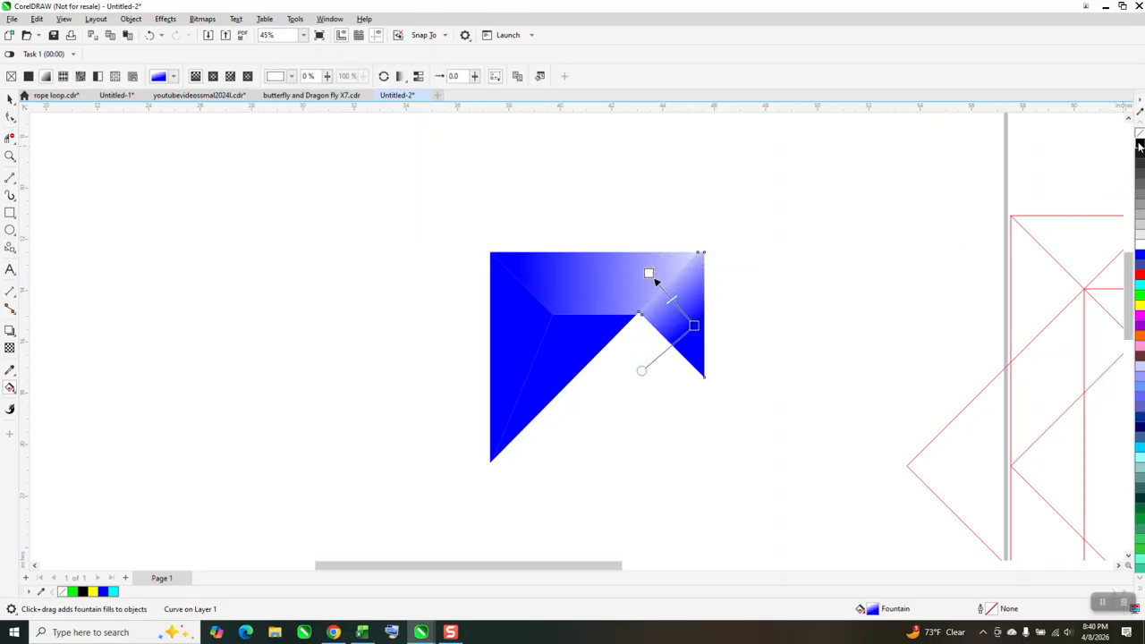
pyautogui.moveTo(1139, 146); pyautogui.dragTo(694, 327)
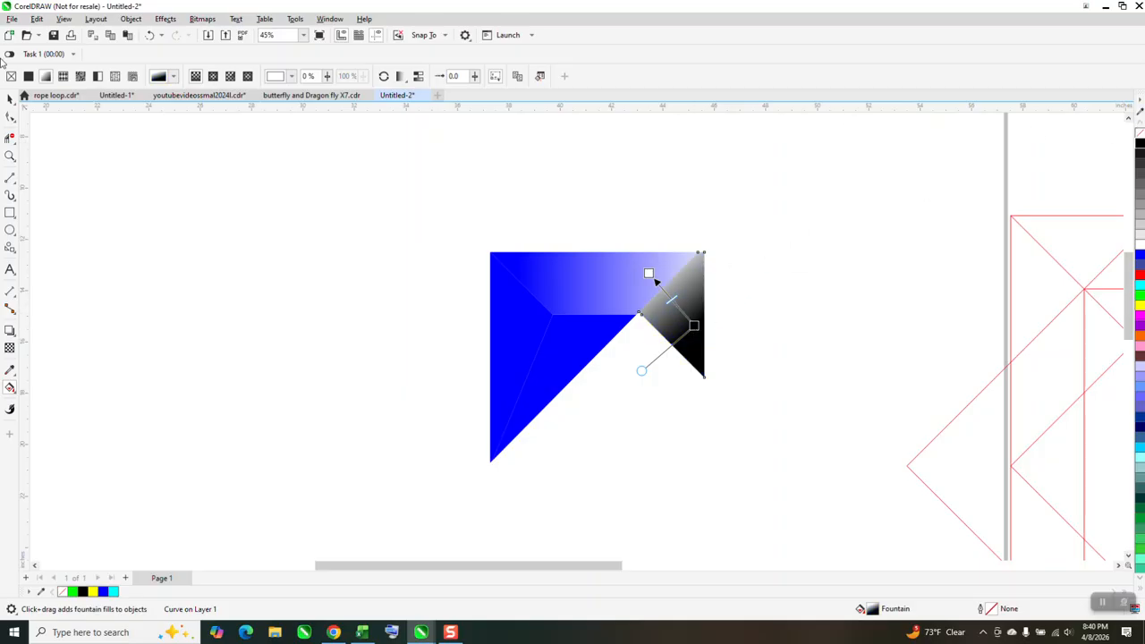
pyautogui.click(150, 35)
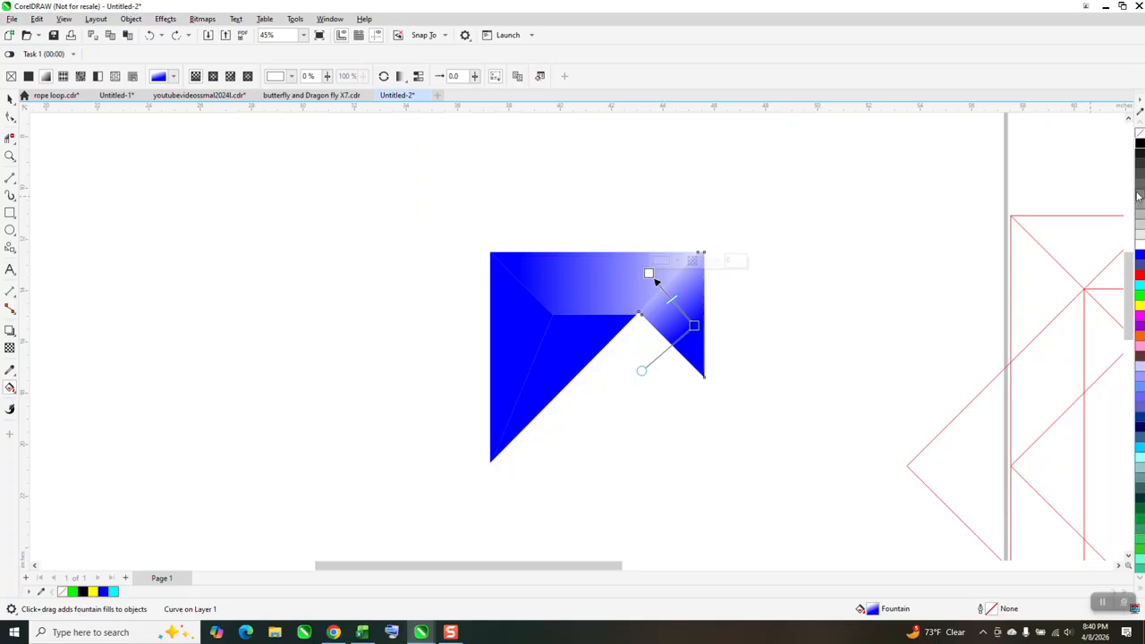
pyautogui.moveTo(1138, 146); pyautogui.dragTo(625, 243)
# Examine the gradient shading of the finished reference star's segments up close
pyautogui.scroll(-5, 577, 361)
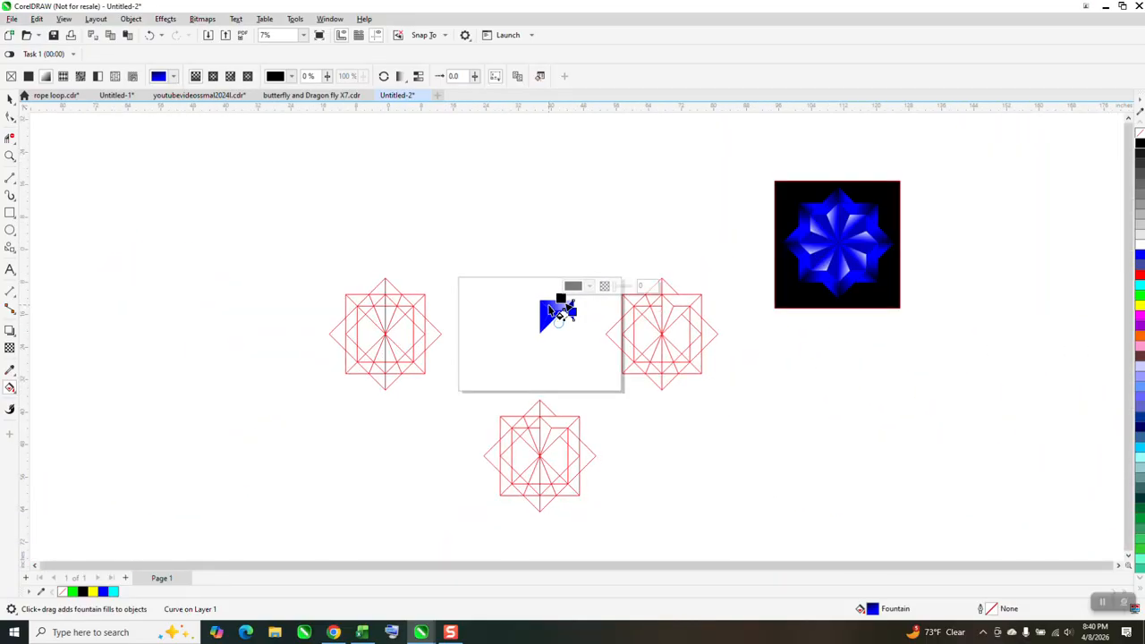
pyautogui.click(13, 143)
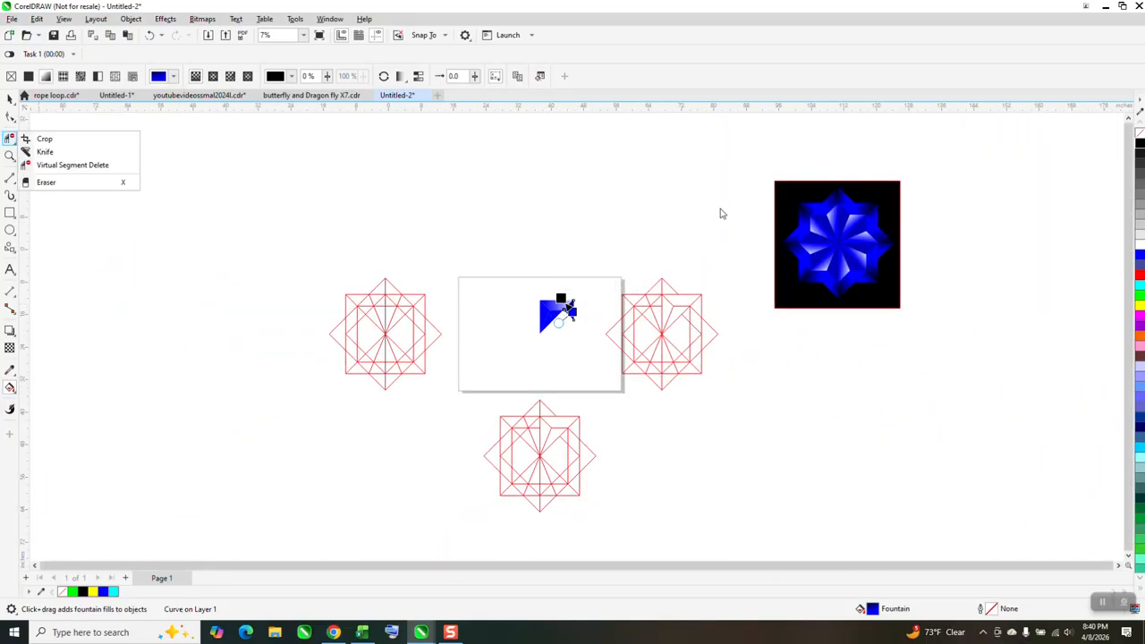
pyautogui.moveTo(776, 190); pyautogui.dragTo(742, 255)
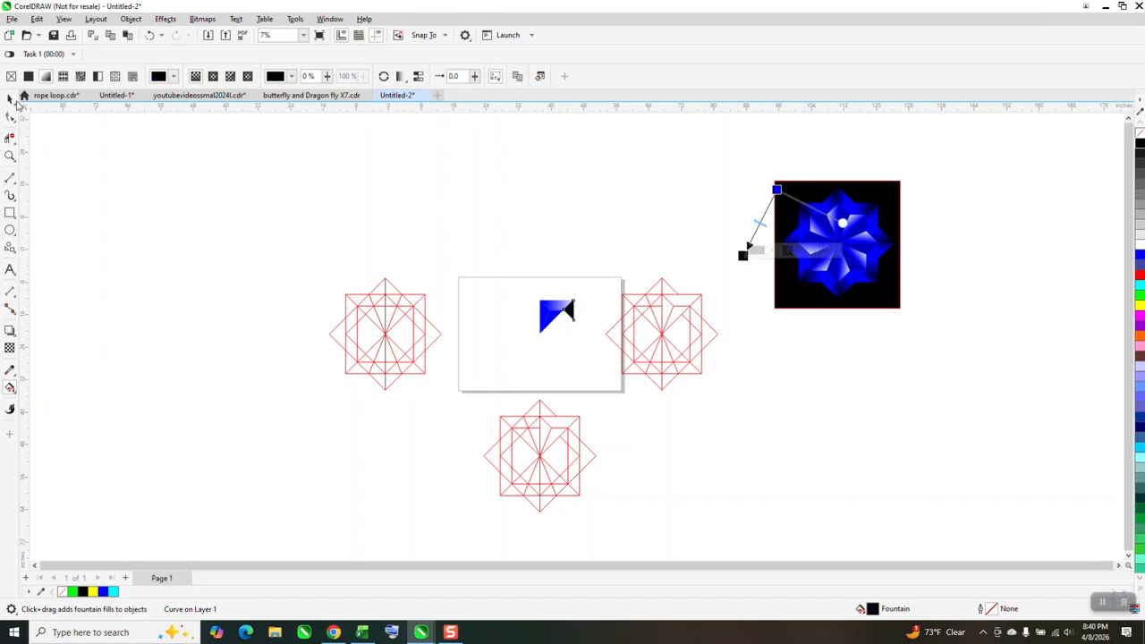
pyautogui.click(10, 99)
pyautogui.click(10, 155)
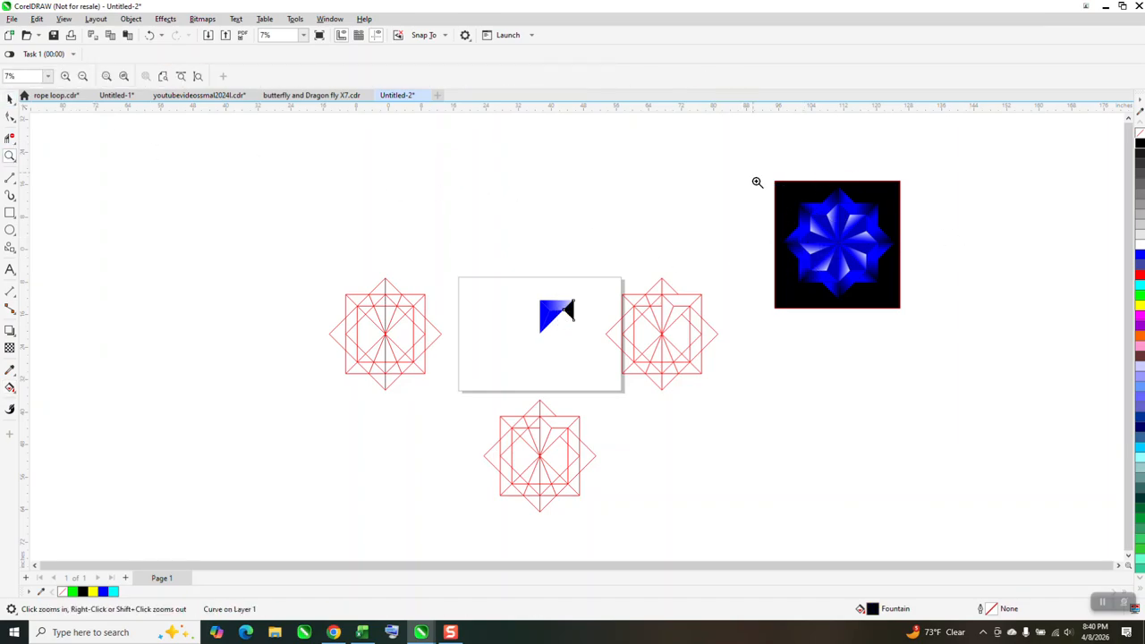
pyautogui.moveTo(757, 182); pyautogui.dragTo(921, 326)
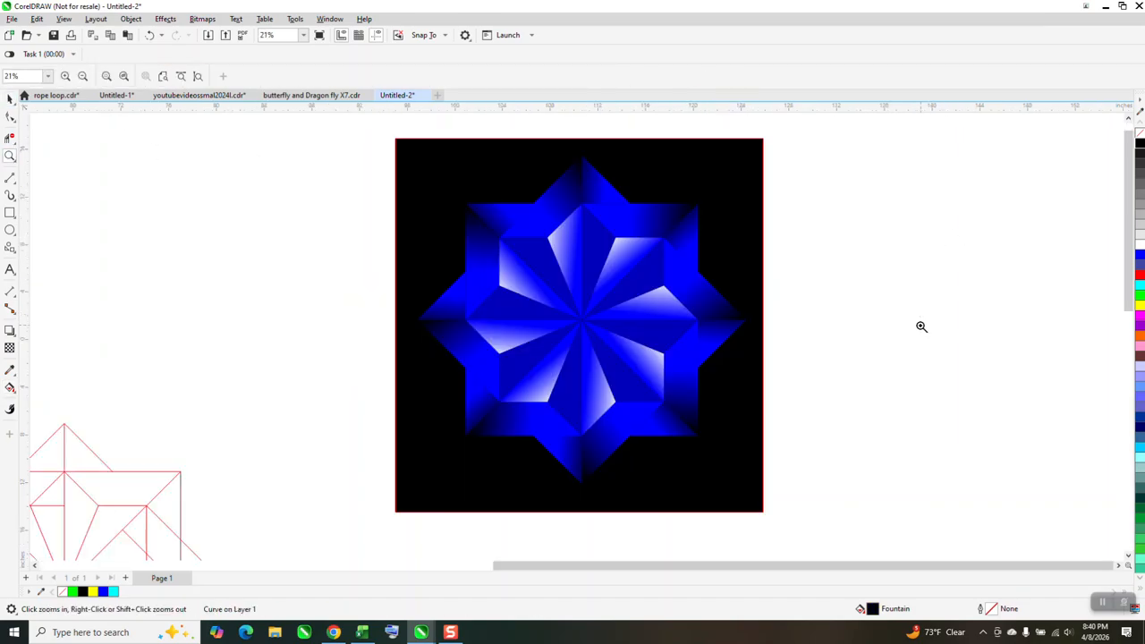
pyautogui.rightClick(638, 248)
pyautogui.moveTo(332, 296); pyautogui.dragTo(454, 373)
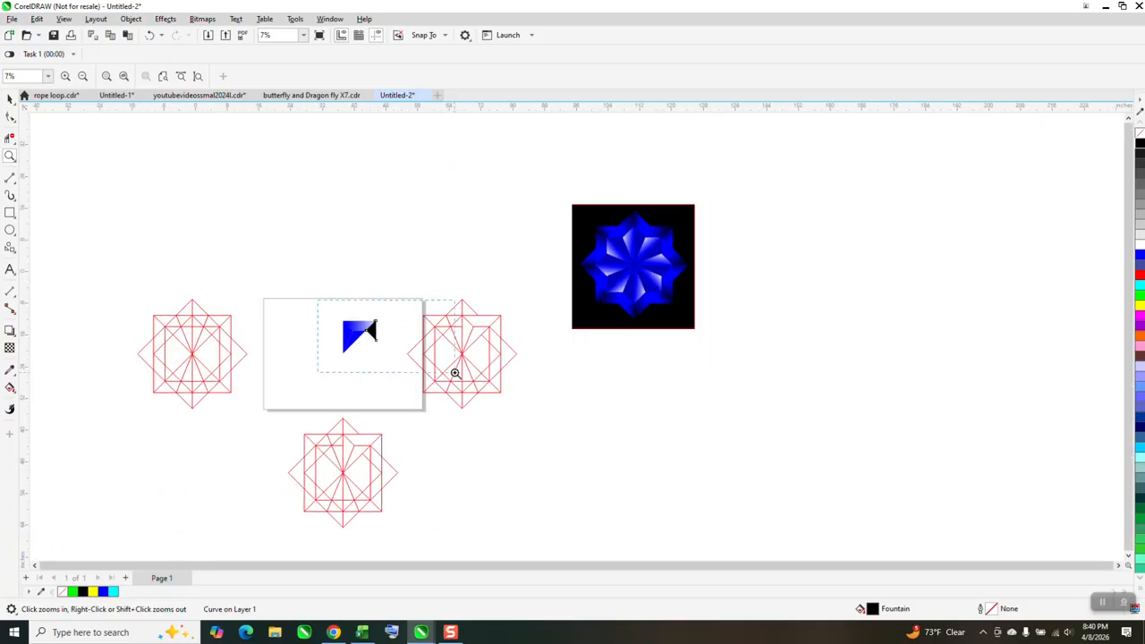
# Change the end colour of the upper trapezoid's fountain fill to black, with its end point beyond the right edge of the pieces
pyautogui.click(11, 390)
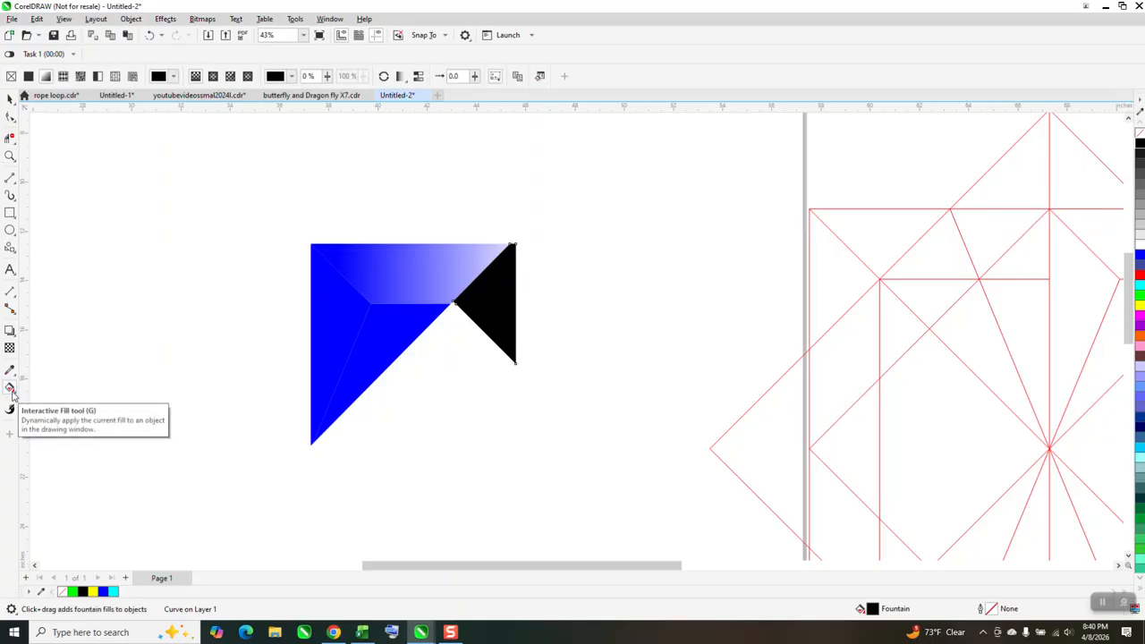
pyautogui.click(18, 392)
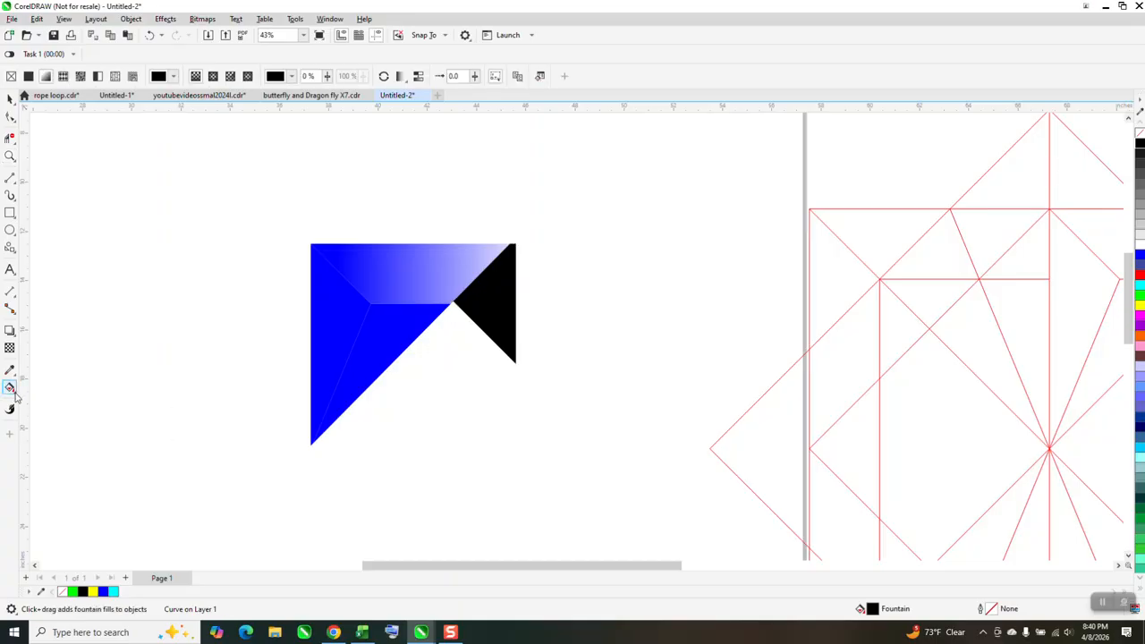
pyautogui.click(51, 386)
pyautogui.click(421, 279)
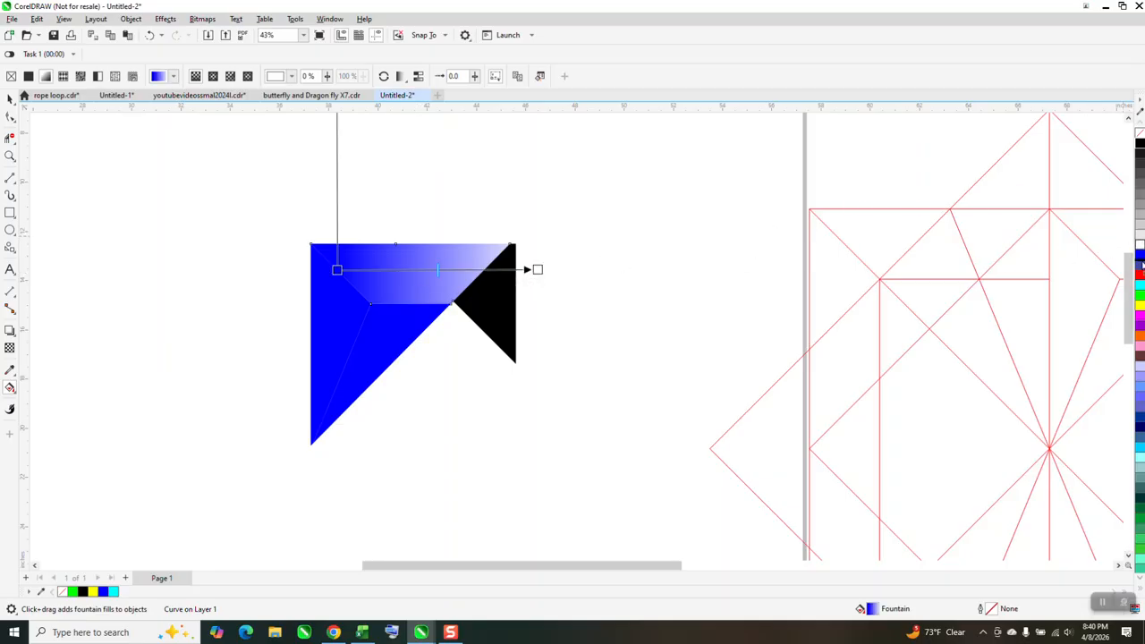
pyautogui.moveTo(951, 190); pyautogui.dragTo(565, 268)
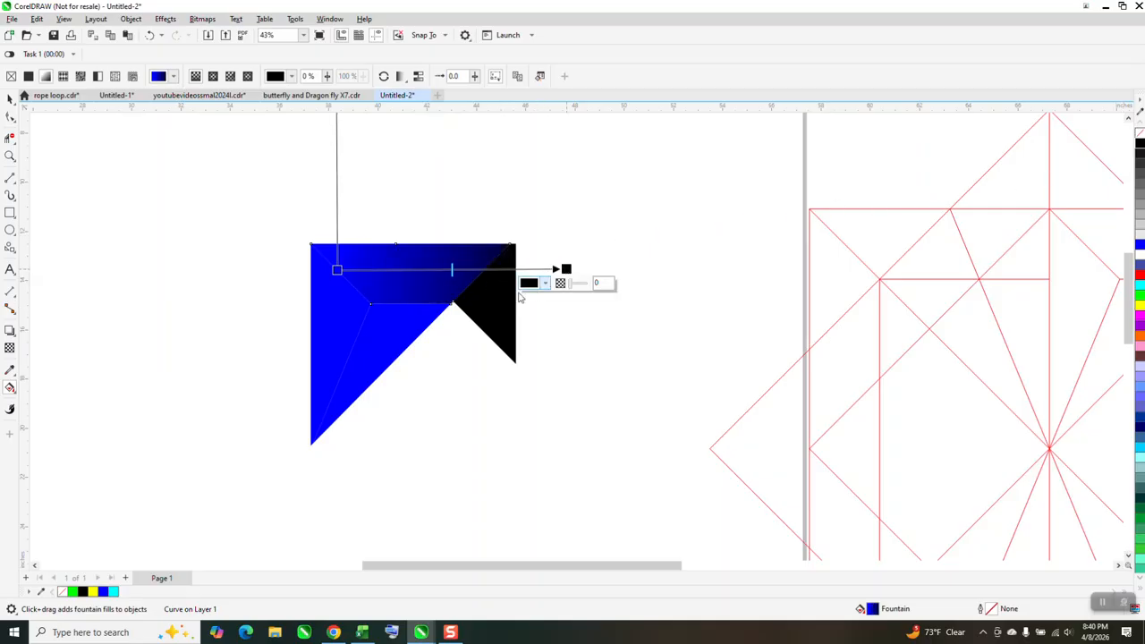
pyautogui.click(494, 305)
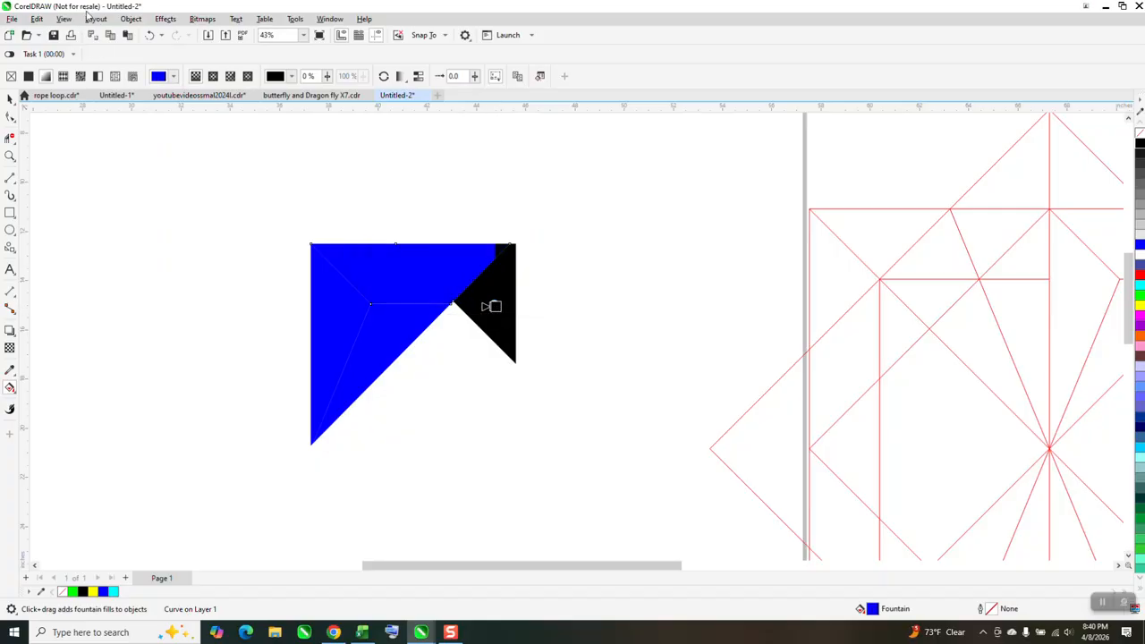
pyautogui.click(149, 35)
# Redraw the right-hand triangle's fountain fill diagonally, from blue at its lower right to black beyond its upper left
pyautogui.click(9, 98)
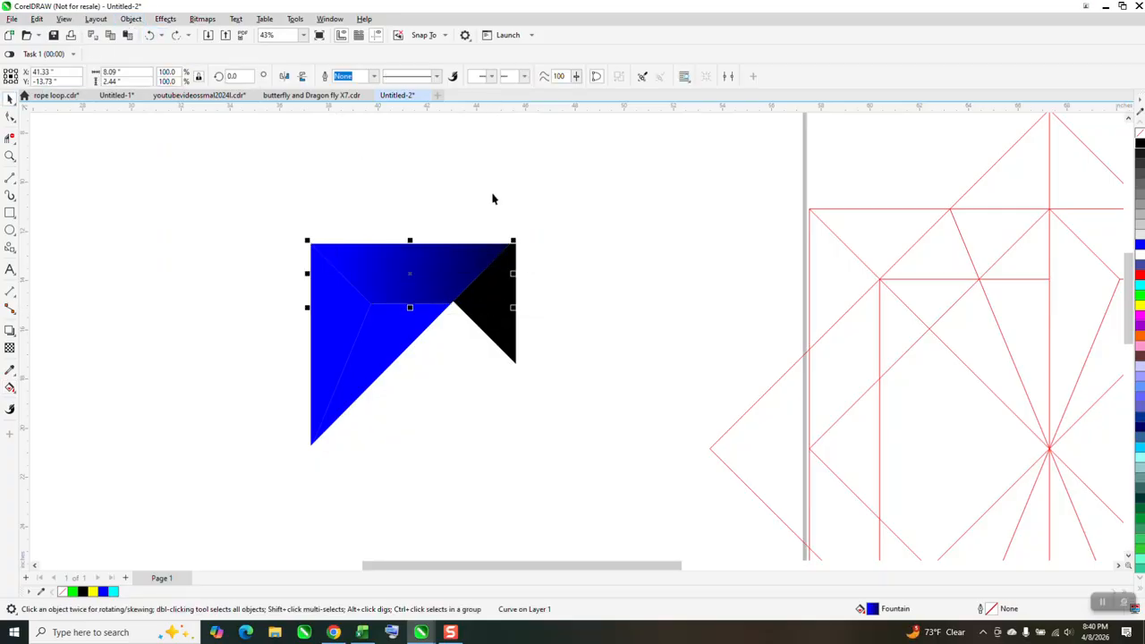
pyautogui.click(494, 303)
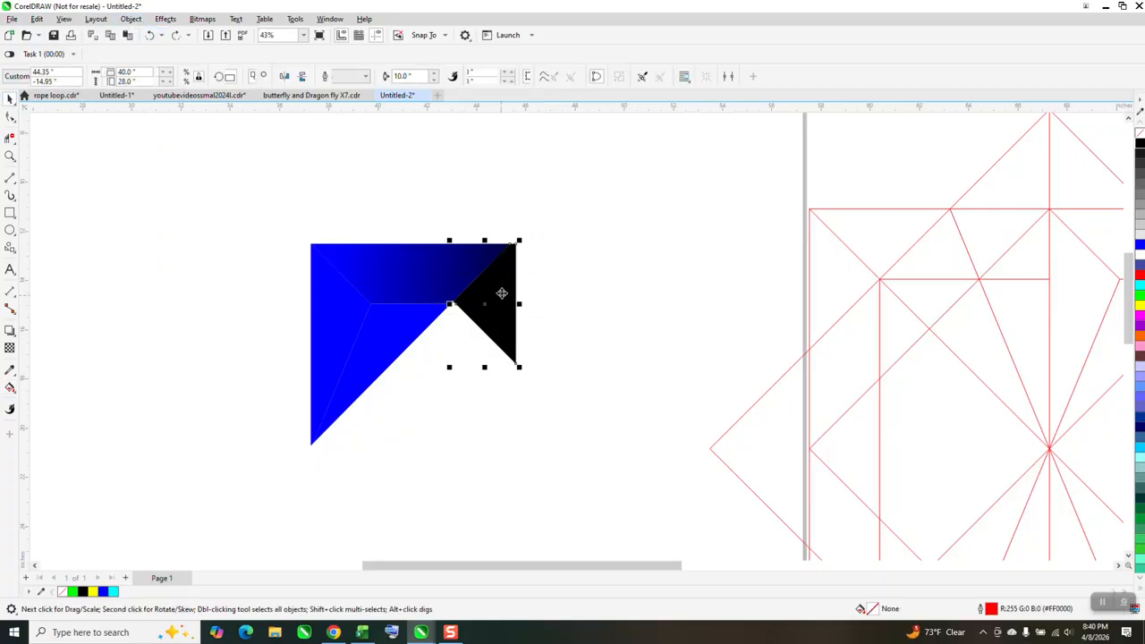
pyautogui.click(15, 394)
pyautogui.click(49, 385)
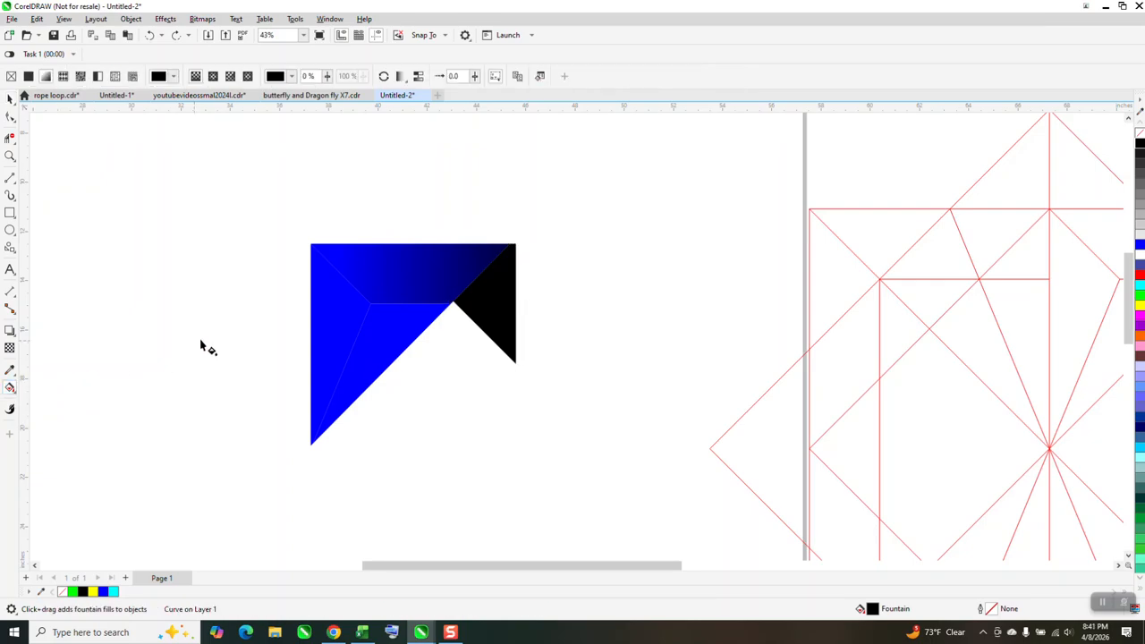
pyautogui.moveTo(507, 315); pyautogui.dragTo(465, 255)
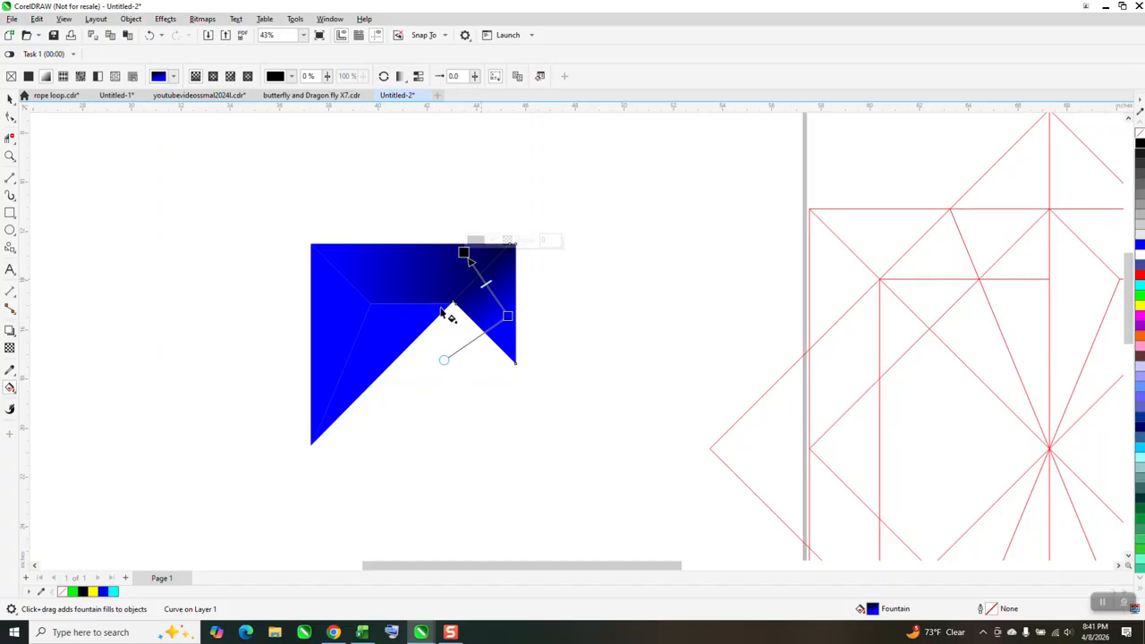
# Apply a diagonal fountain fill to the inner slanted piece, from blue at its long outer edge to white at its upper-left corner
pyautogui.click(396, 332)
pyautogui.moveTo(347, 382); pyautogui.dragTo(358, 288)
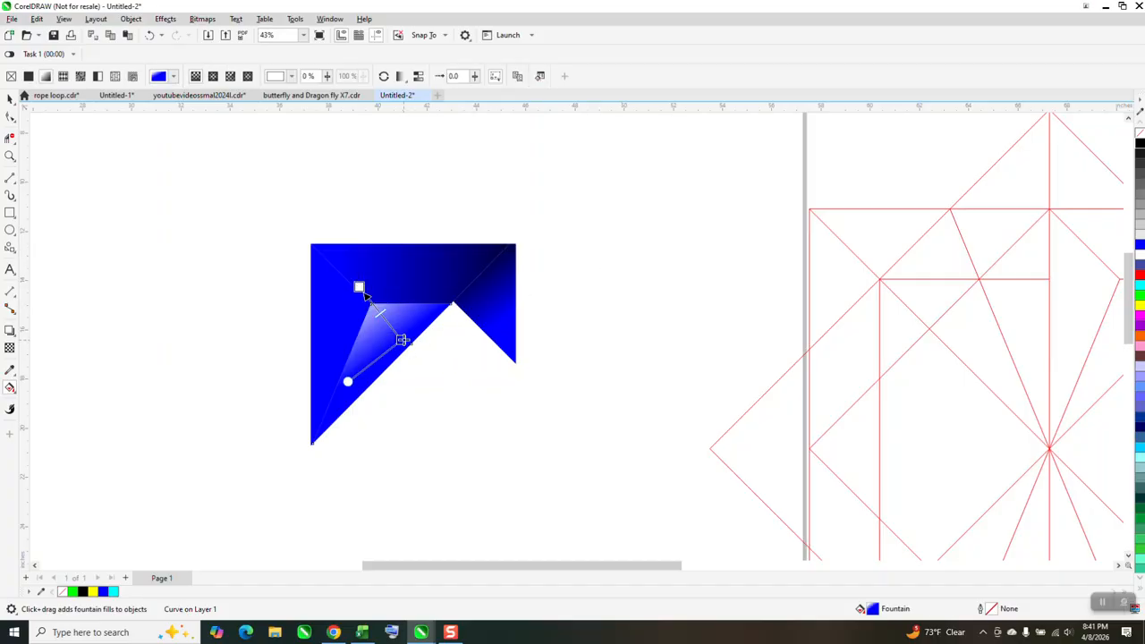
pyautogui.scroll(-2, 435, 357)
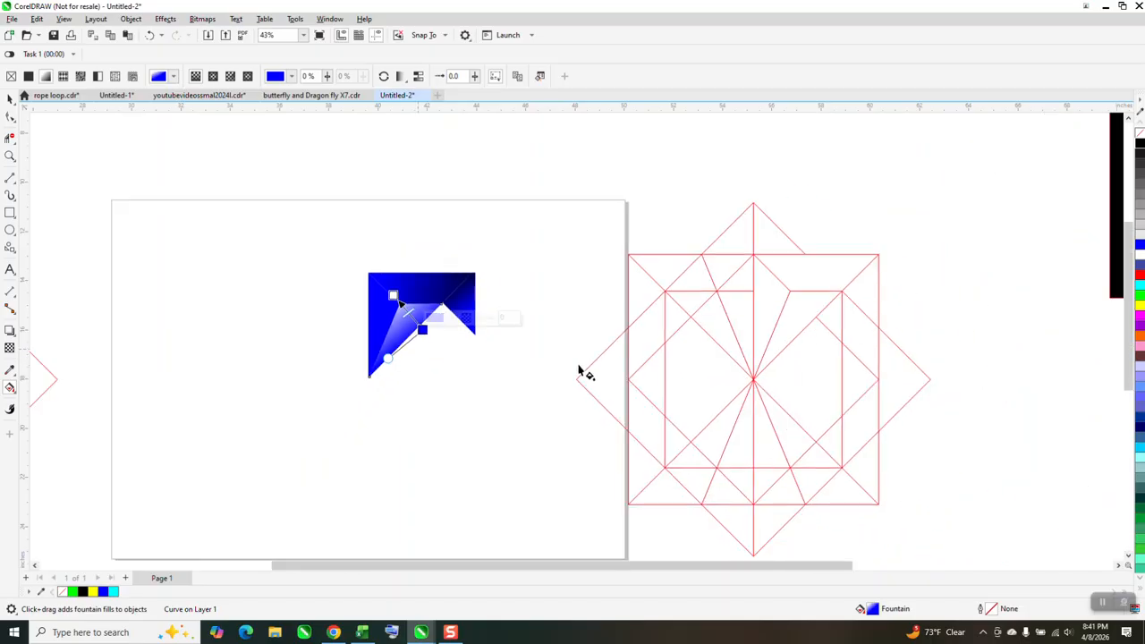
# Darken the solid fill of the tall left-hand piece to the deep blue RGB 0, 0, 167
pyautogui.scroll(-3, 579, 370)
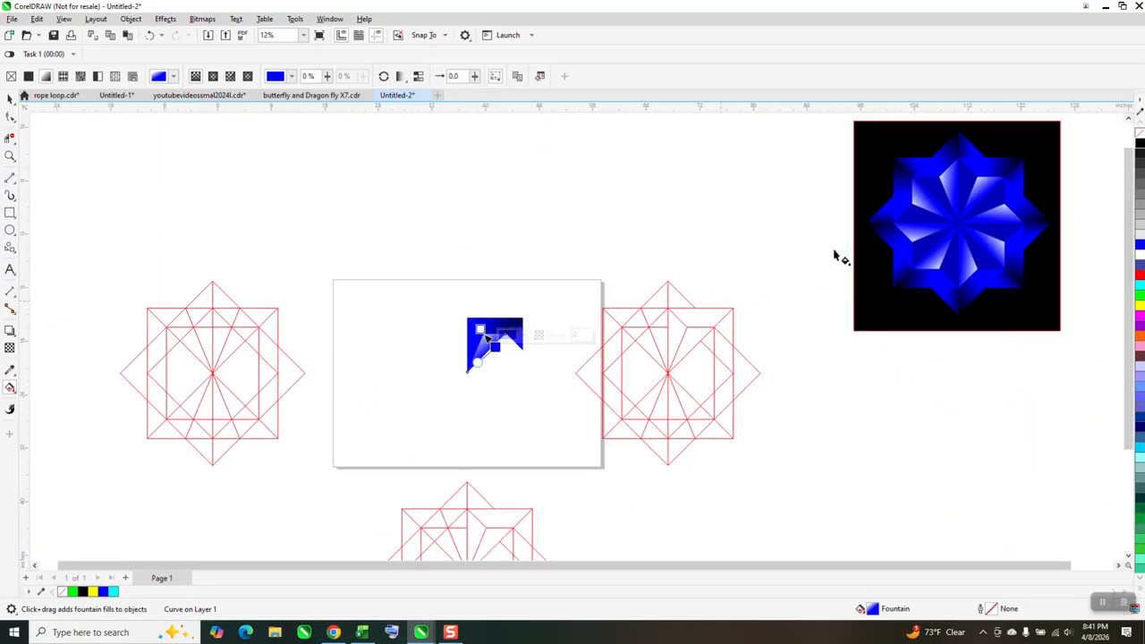
pyautogui.click(10, 156)
pyautogui.moveTo(437, 295); pyautogui.dragTo(621, 403)
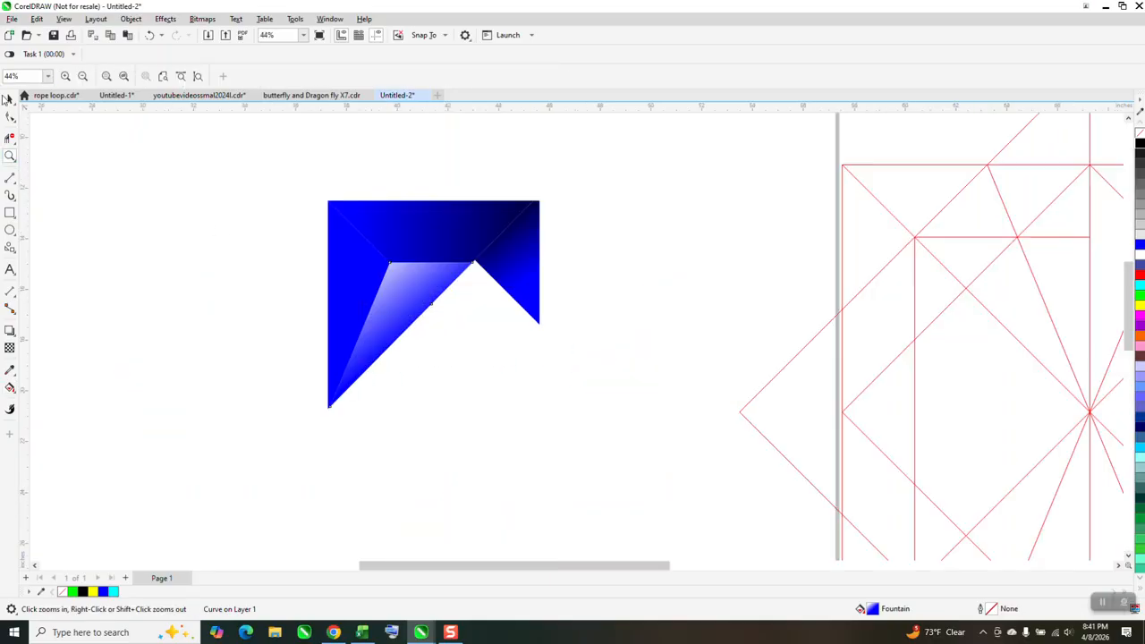
pyautogui.click(116, 175)
pyautogui.scroll(-4, 380, 205)
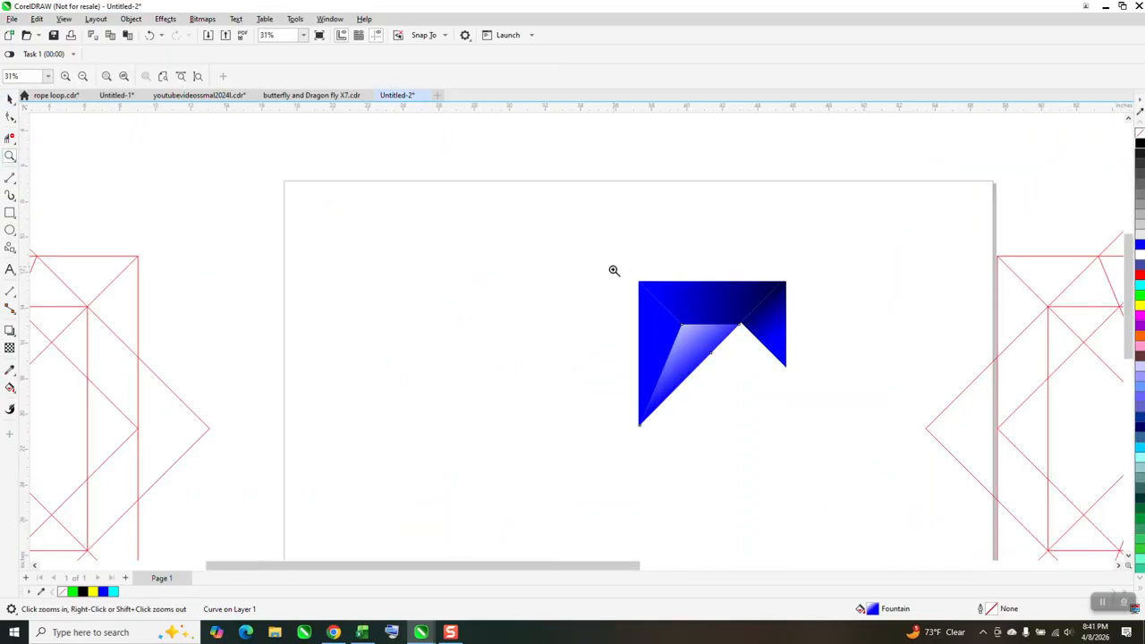
pyautogui.moveTo(613, 269); pyautogui.dragTo(908, 460)
pyautogui.press('space')
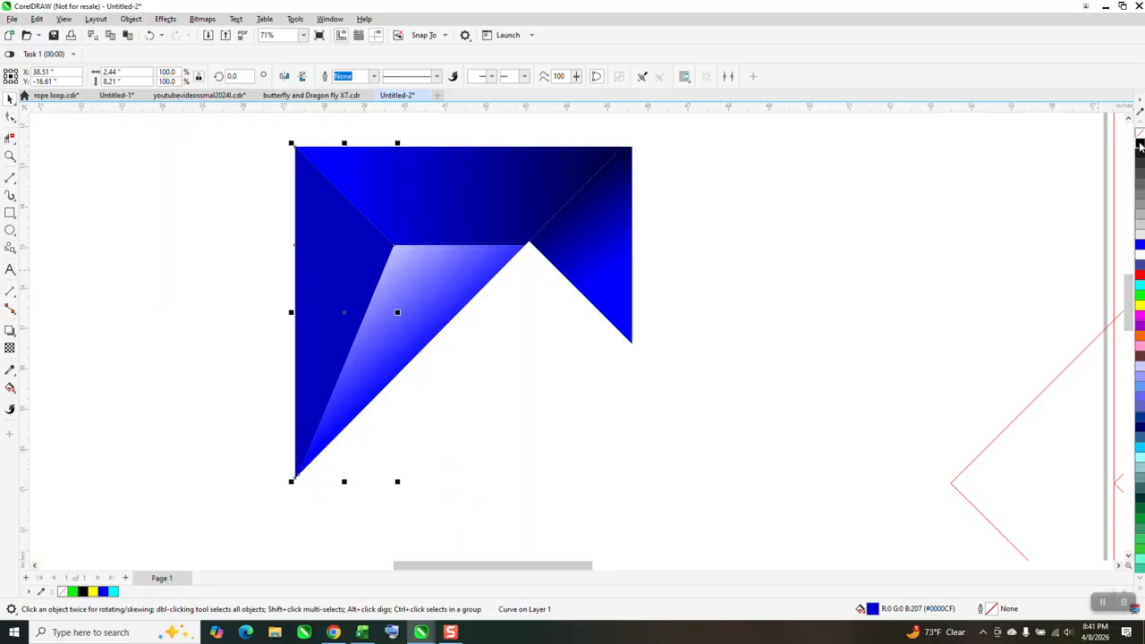
pyautogui.scroll(-3, 639, 265)
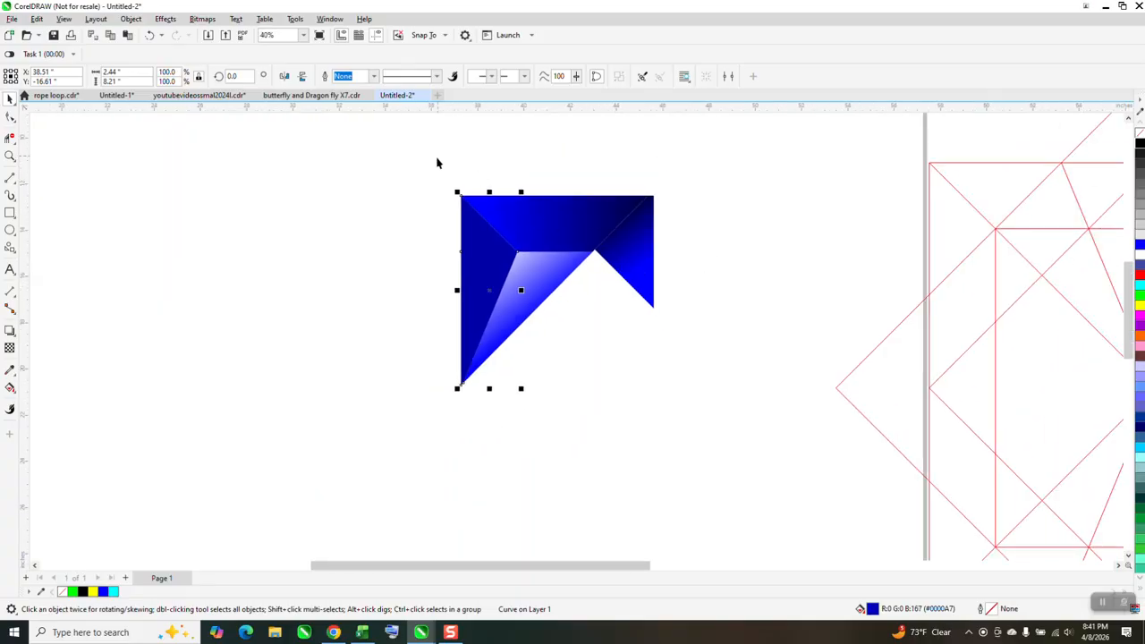
# Group the four shaded pieces and set the group's rotation centre at its lower-left tip
pyautogui.moveTo(436, 163); pyautogui.dragTo(713, 416)
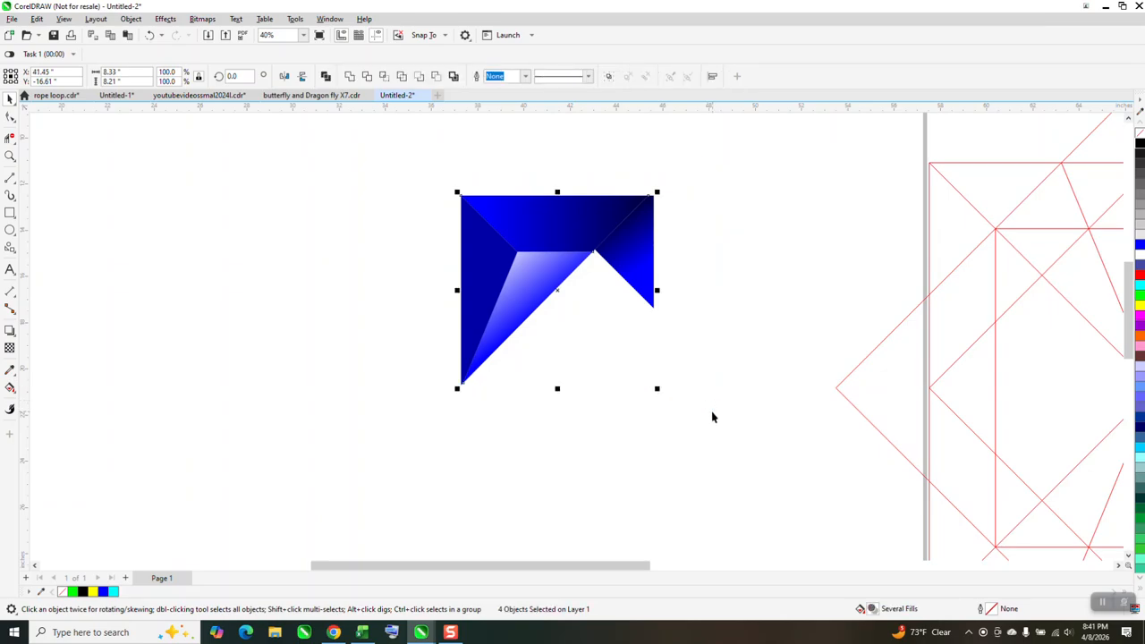
pyautogui.hotkey('ctrl', 'g')
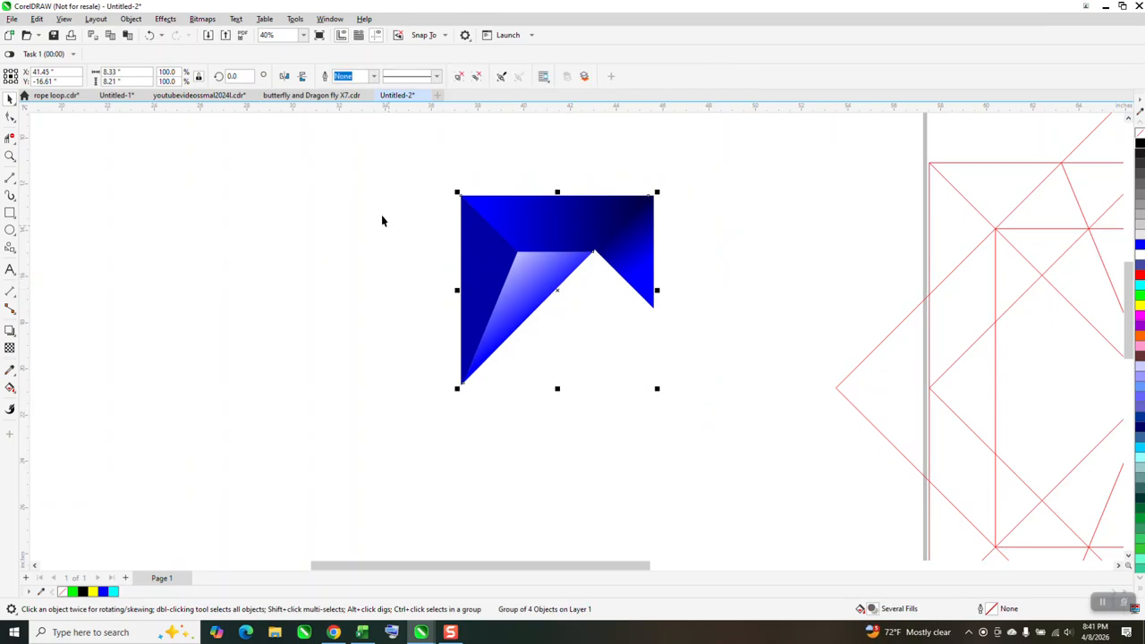
pyautogui.click(514, 208)
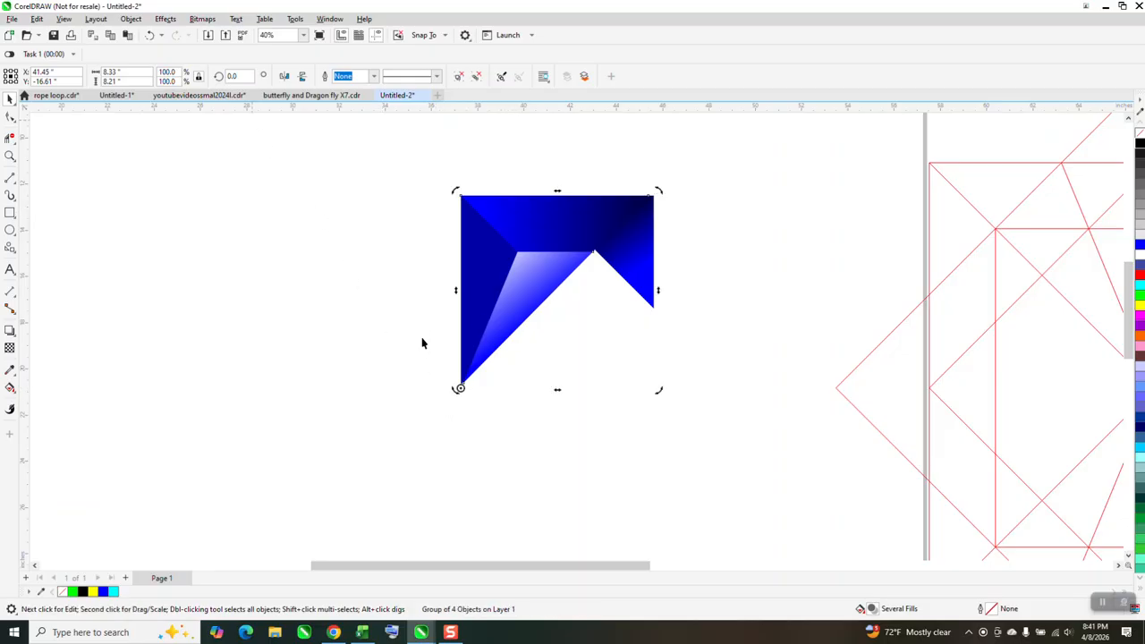
# Try duplicating the shaded group rotated 45° about its lower-left tip, and undo the rotated copy
pyautogui.moveTo(458, 388); pyautogui.dragTo(459, 388)
pyautogui.press('Return')
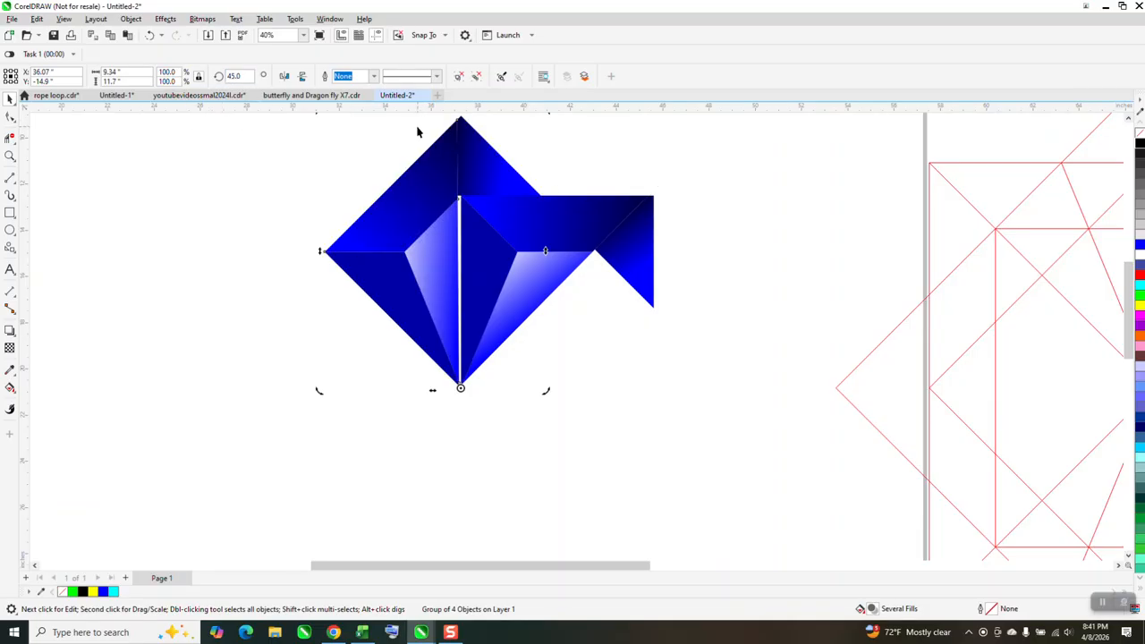
pyautogui.click(518, 158)
pyautogui.hotkey('ctrl', 'z')
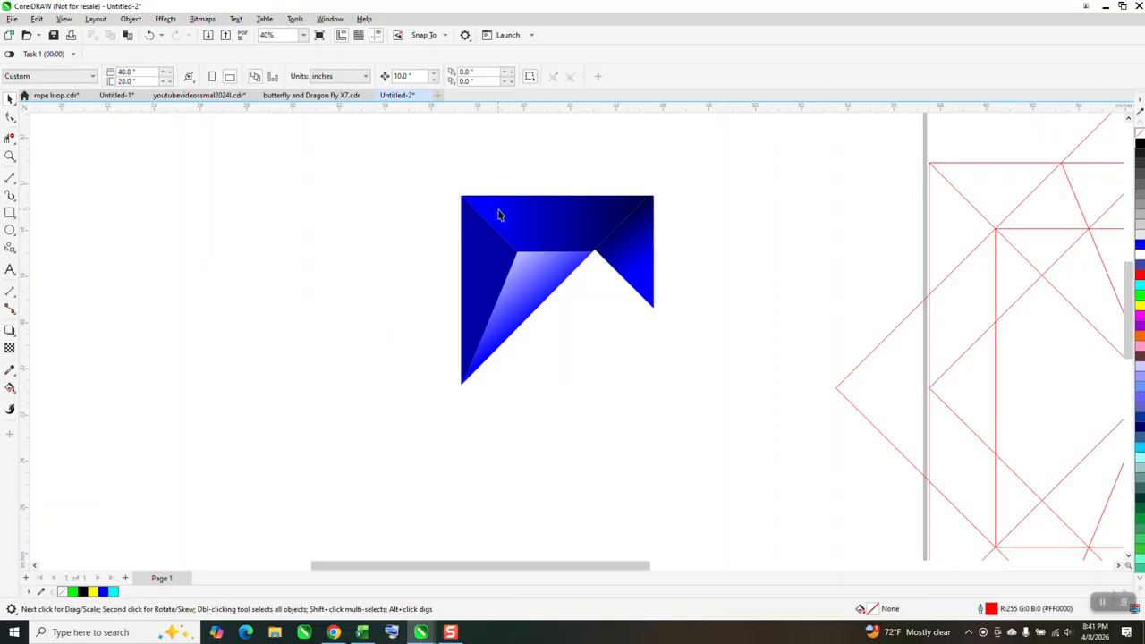
# Reposition the shaded group's rotation centre precisely on its lower-left tip, undoing the accidental move of the group
pyautogui.click(498, 209)
pyautogui.click(499, 209)
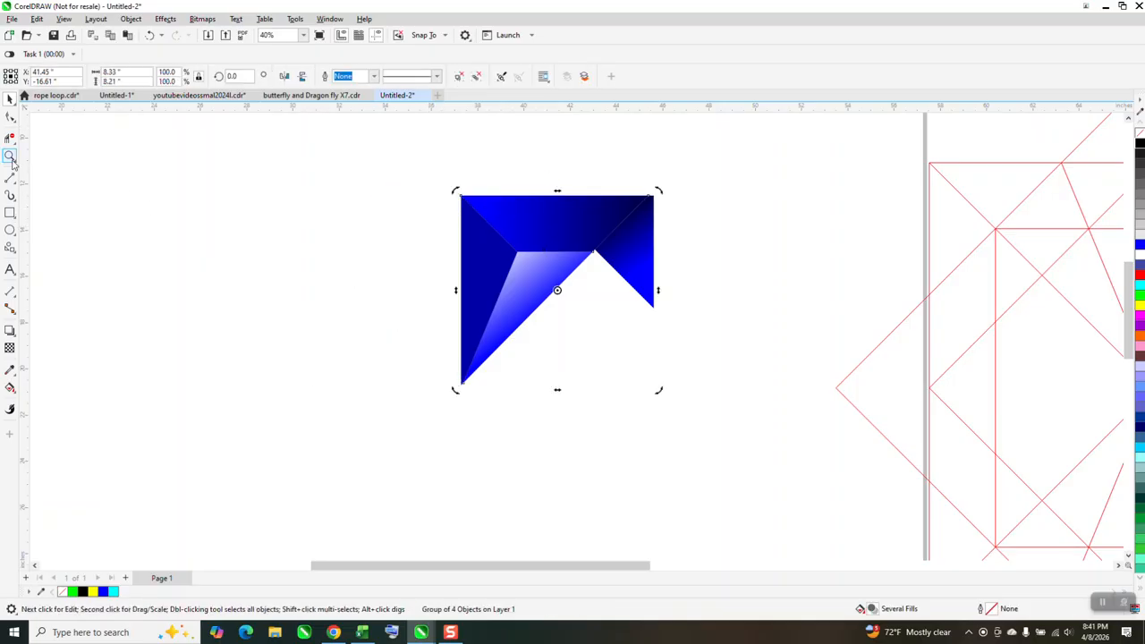
pyautogui.click(10, 156)
pyautogui.click(590, 309)
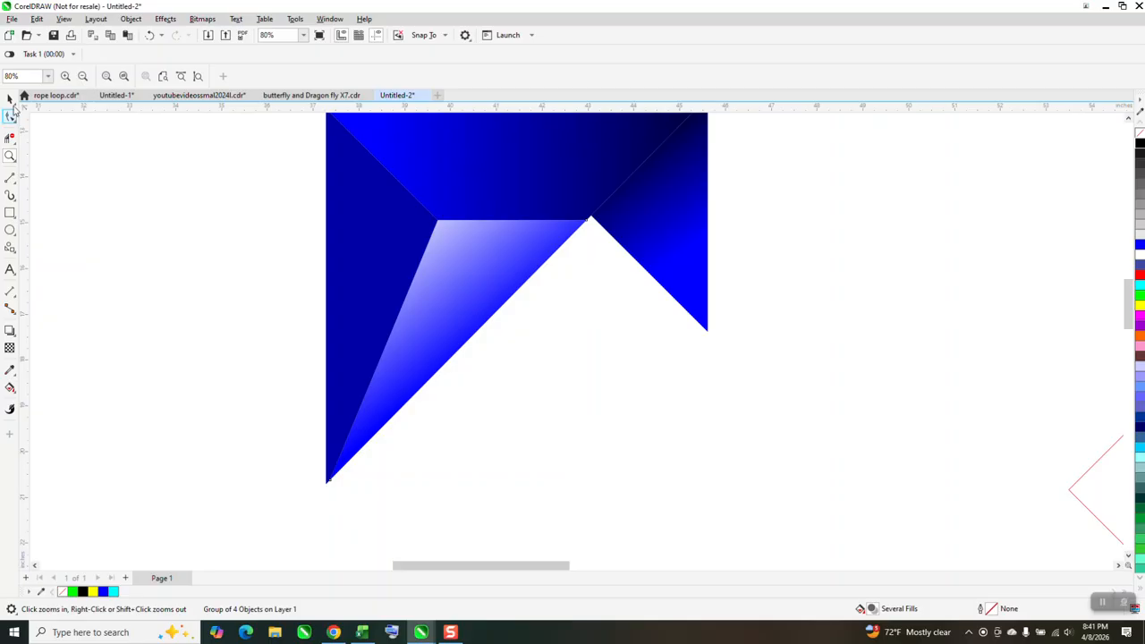
pyautogui.click(10, 99)
pyautogui.click(498, 239)
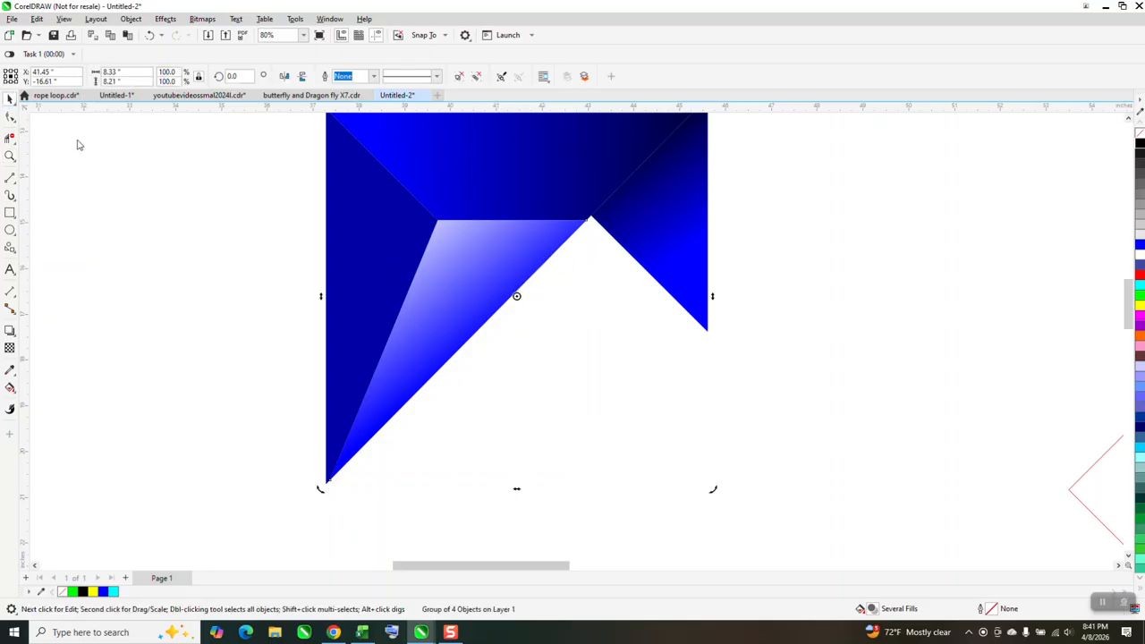
pyautogui.moveTo(478, 214); pyautogui.dragTo(628, 302)
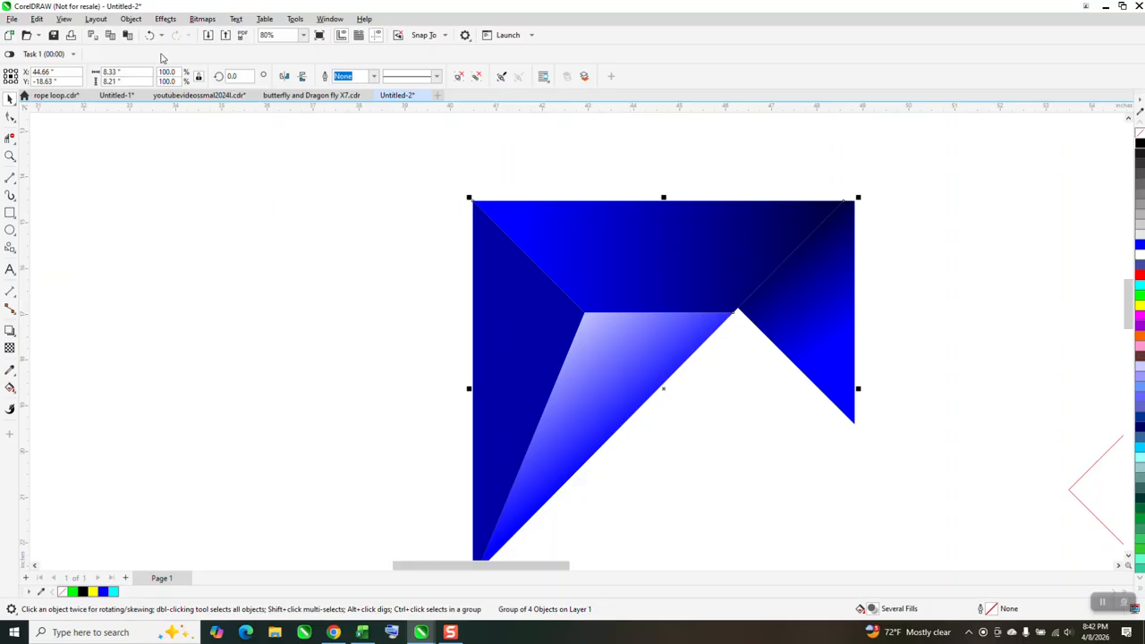
pyautogui.click(150, 35)
pyautogui.click(440, 213)
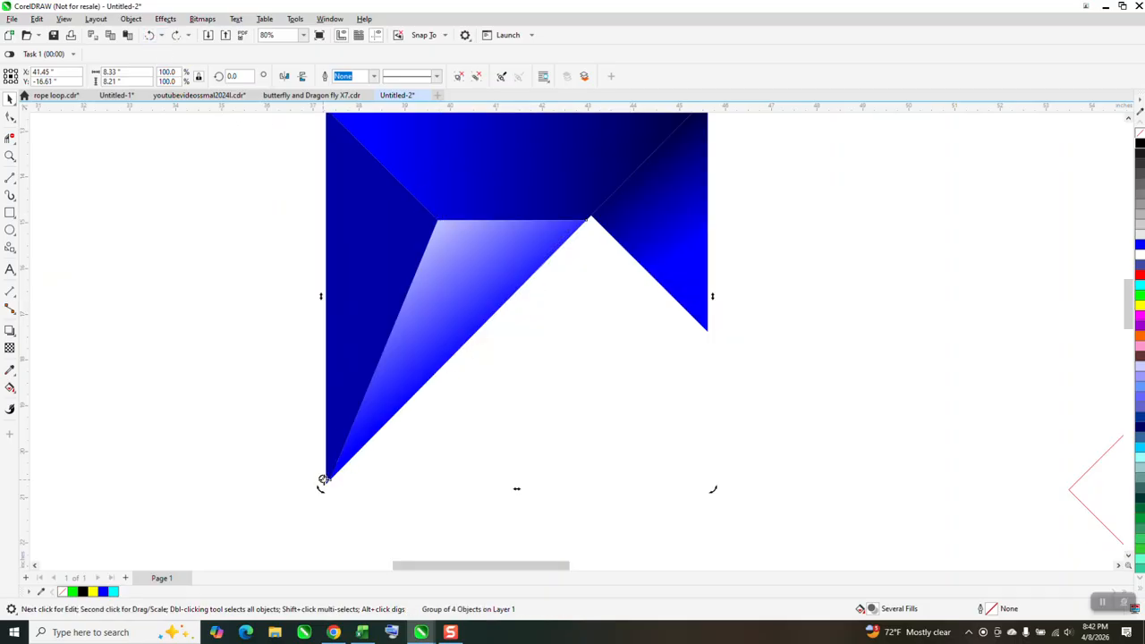
pyautogui.moveTo(324, 478); pyautogui.dragTo(325, 483)
# Try another 45° rotated duplicate of the group about the repositioned centre, and remove that copy
pyautogui.scroll(-1, 349, 299)
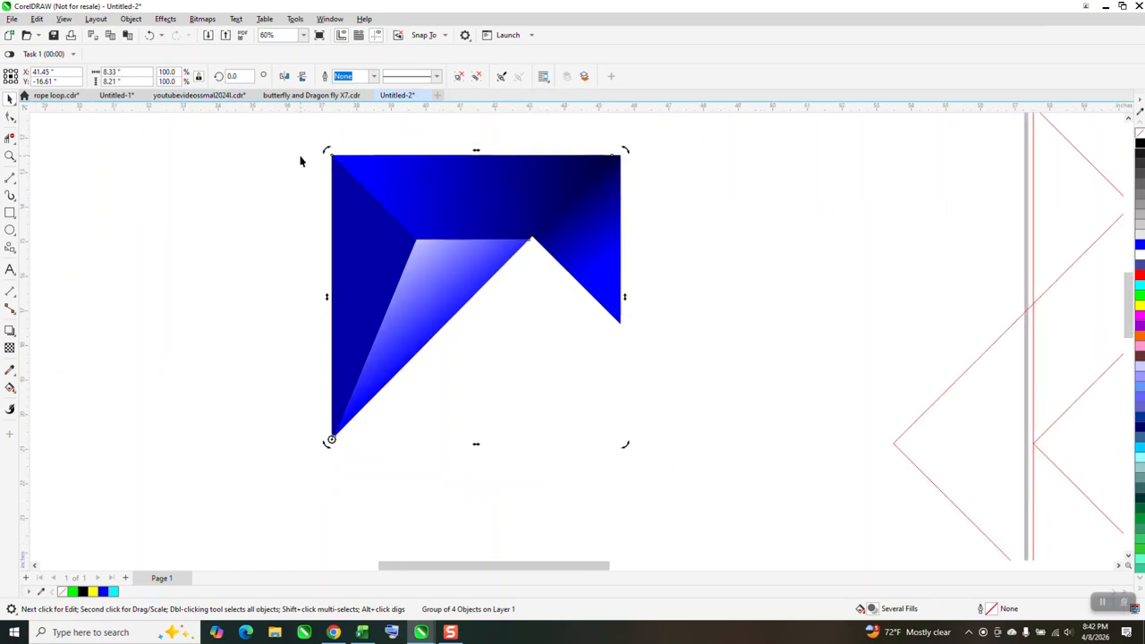
pyautogui.click(234, 77)
pyautogui.press('Return')
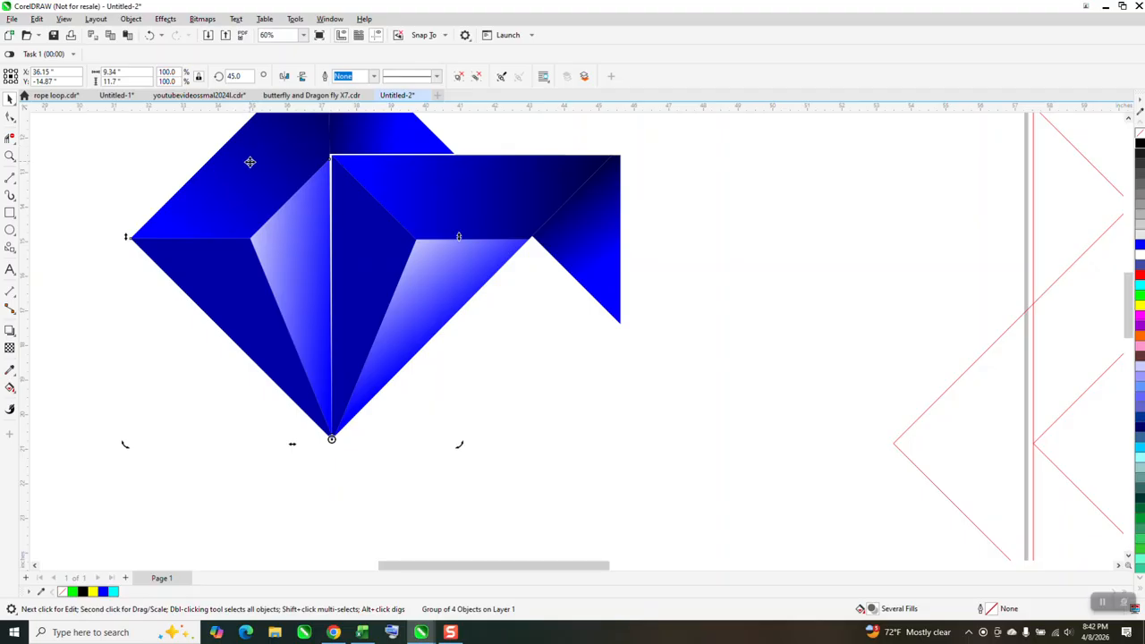
pyautogui.click(412, 220)
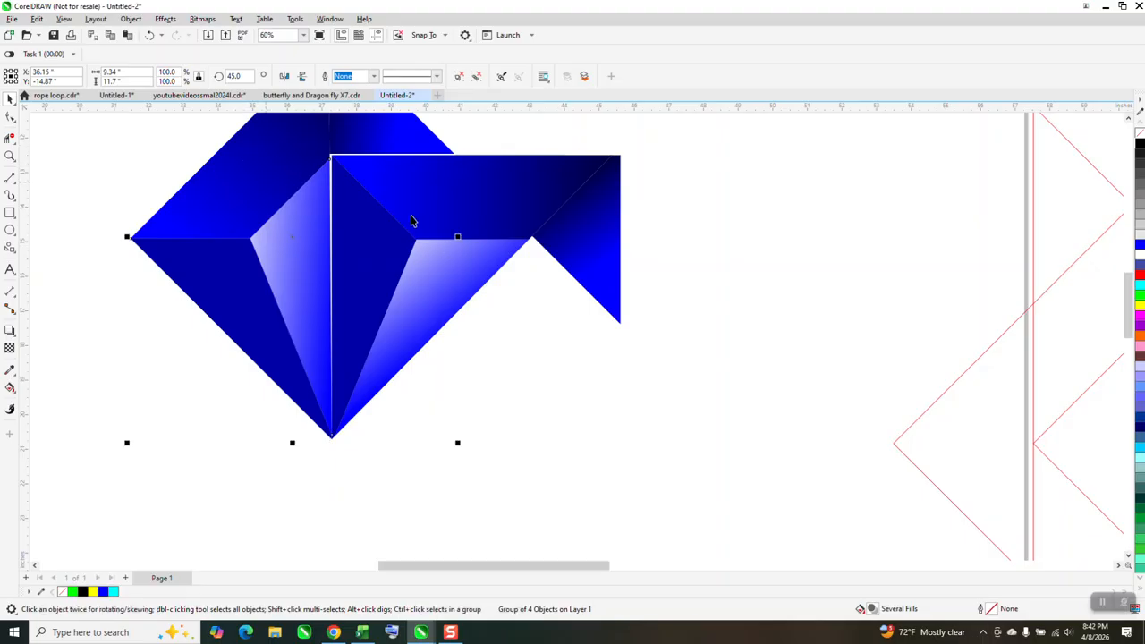
pyautogui.press('Delete')
pyautogui.click(413, 222)
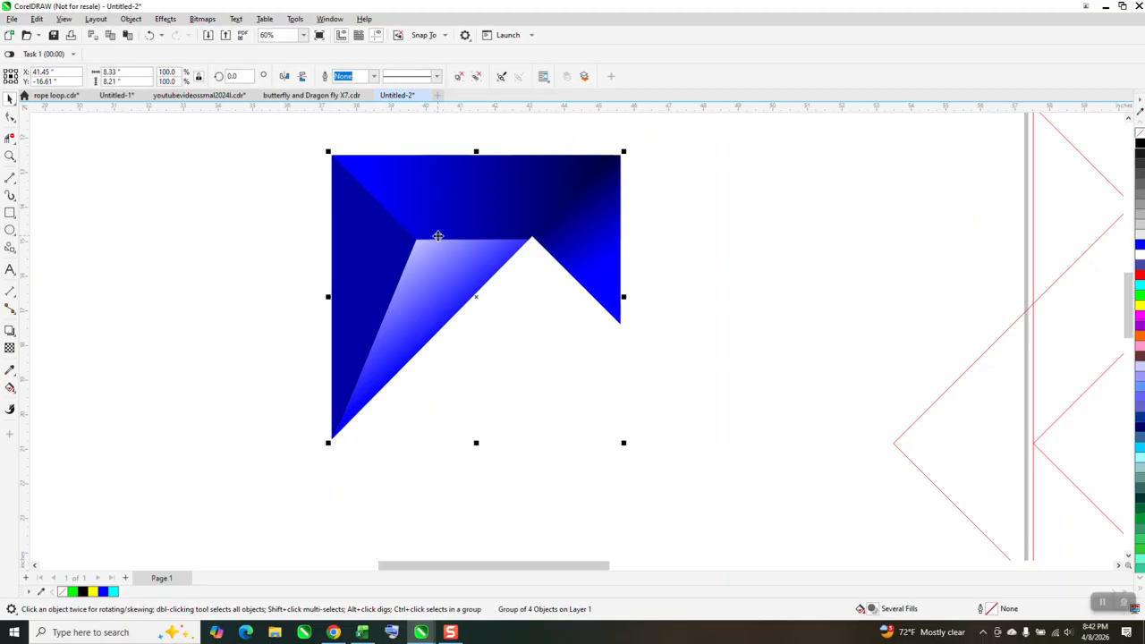
pyautogui.click(432, 223)
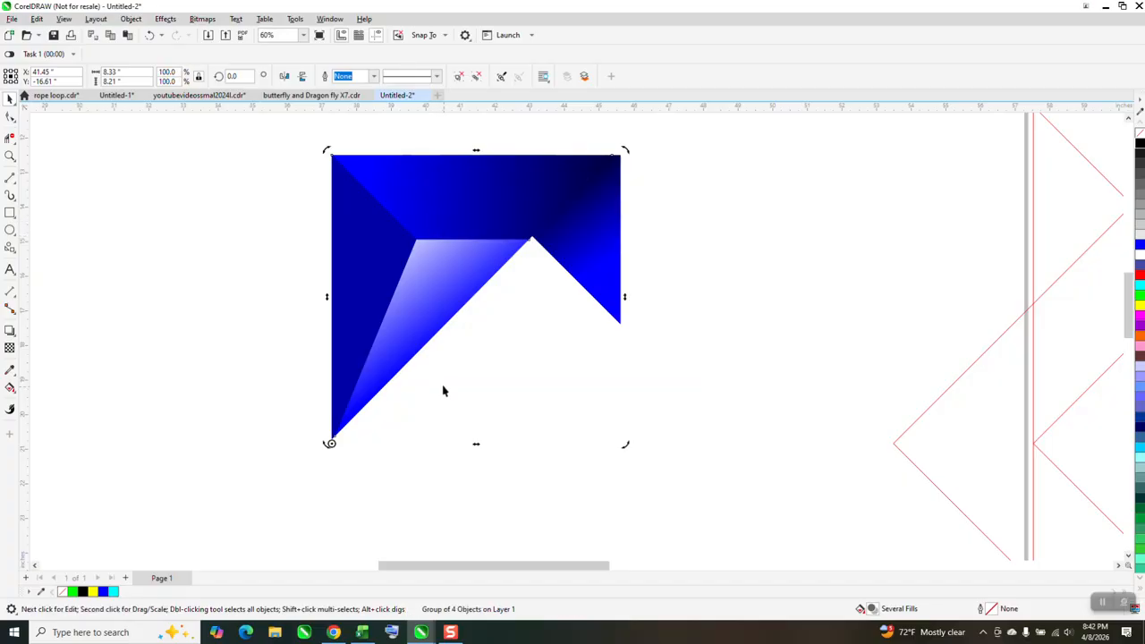
# Delete the shaded four-piece group from the page
pyautogui.scroll(-3, 406, 332)
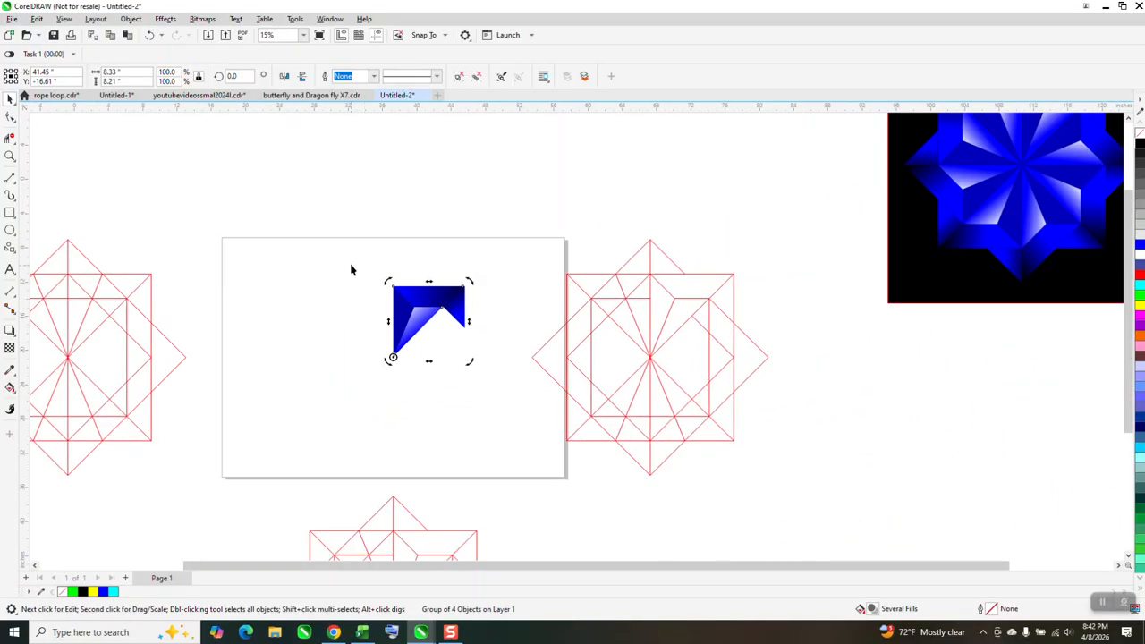
pyautogui.moveTo(352, 265); pyautogui.dragTo(499, 377)
pyautogui.press('Delete')
# Group the nine red construction-line objects overlapping the page's right edge and centre the group on the page
pyautogui.moveTo(528, 220); pyautogui.dragTo(795, 499)
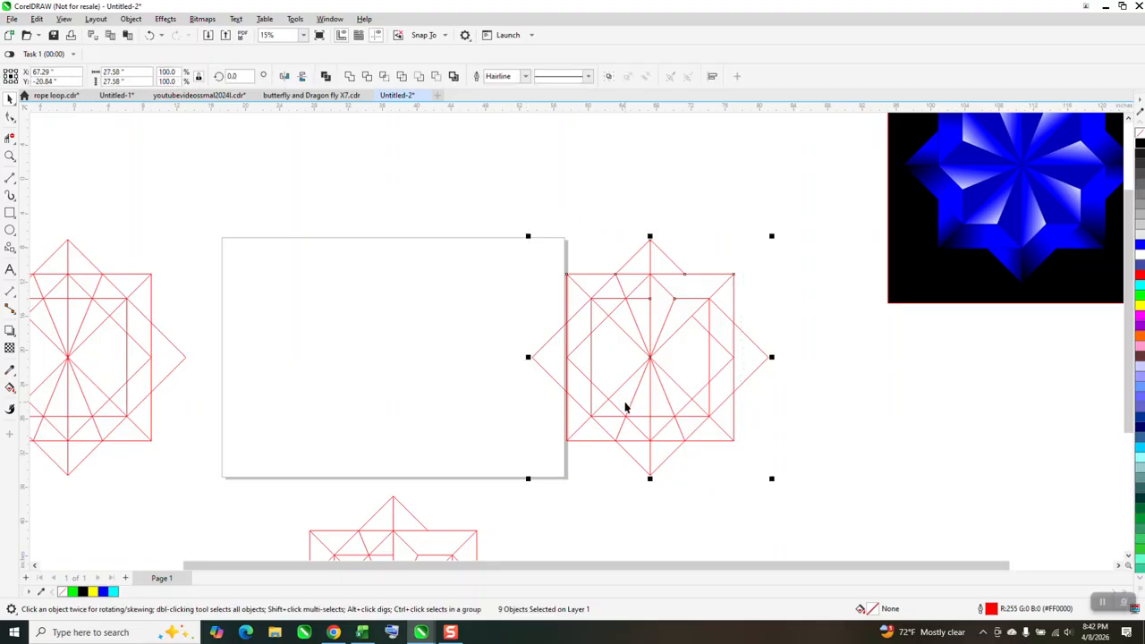
pyautogui.hotkey('ctrl', 'g')
pyautogui.press('p')
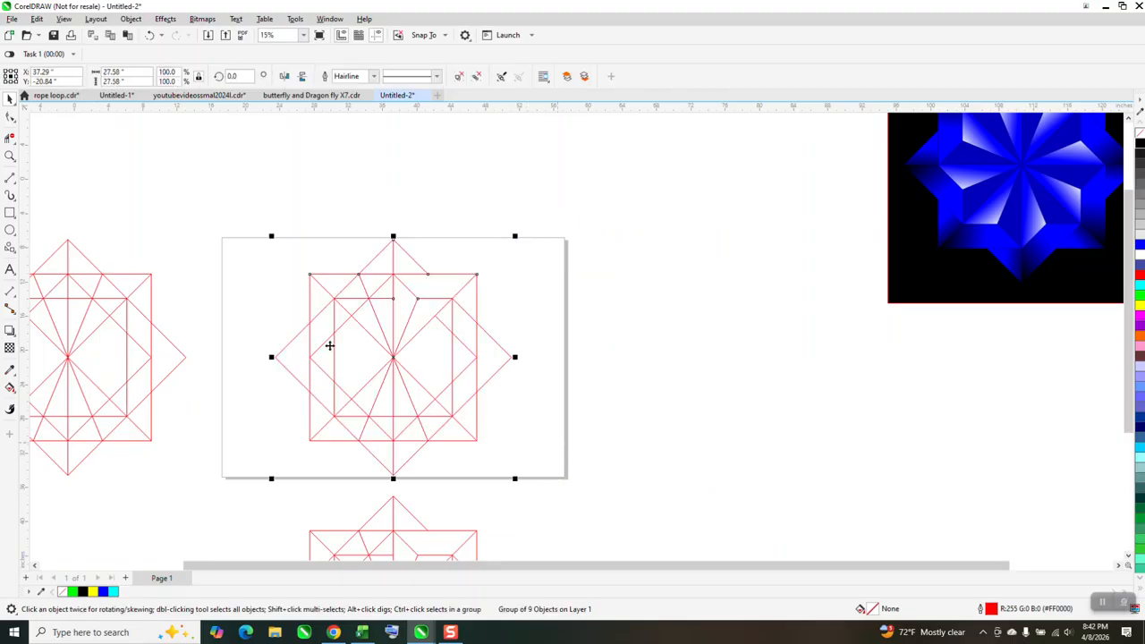
# Smart-fill the four regions of the star's upper-right section with solid blue and no outline
pyautogui.click(9, 157)
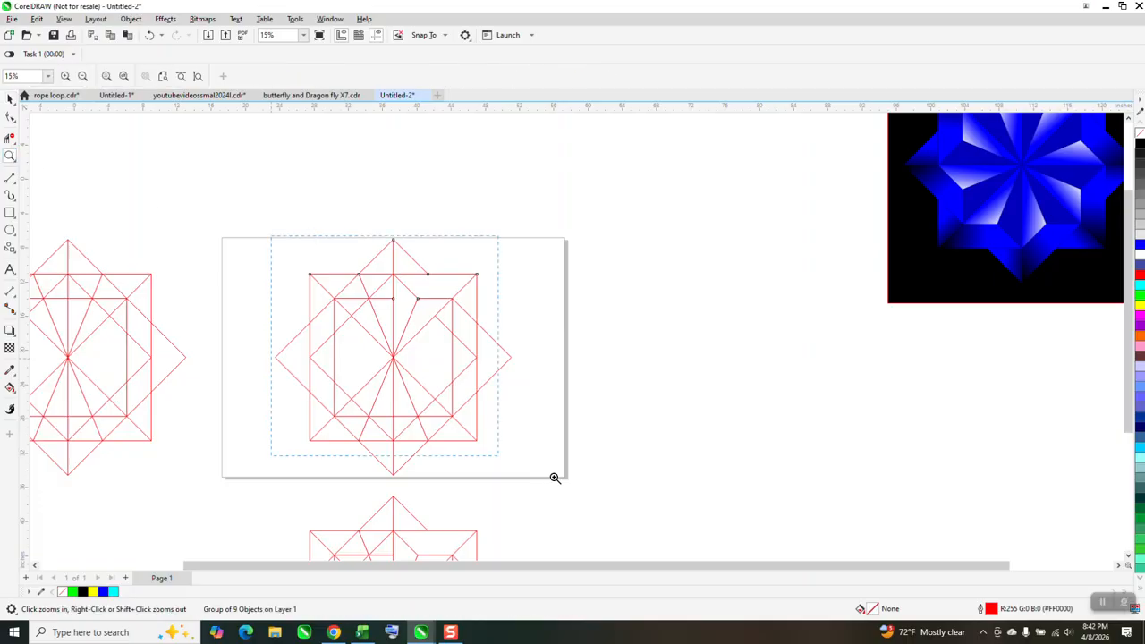
pyautogui.hotkey('shift', 'F4')
pyautogui.click(10, 387)
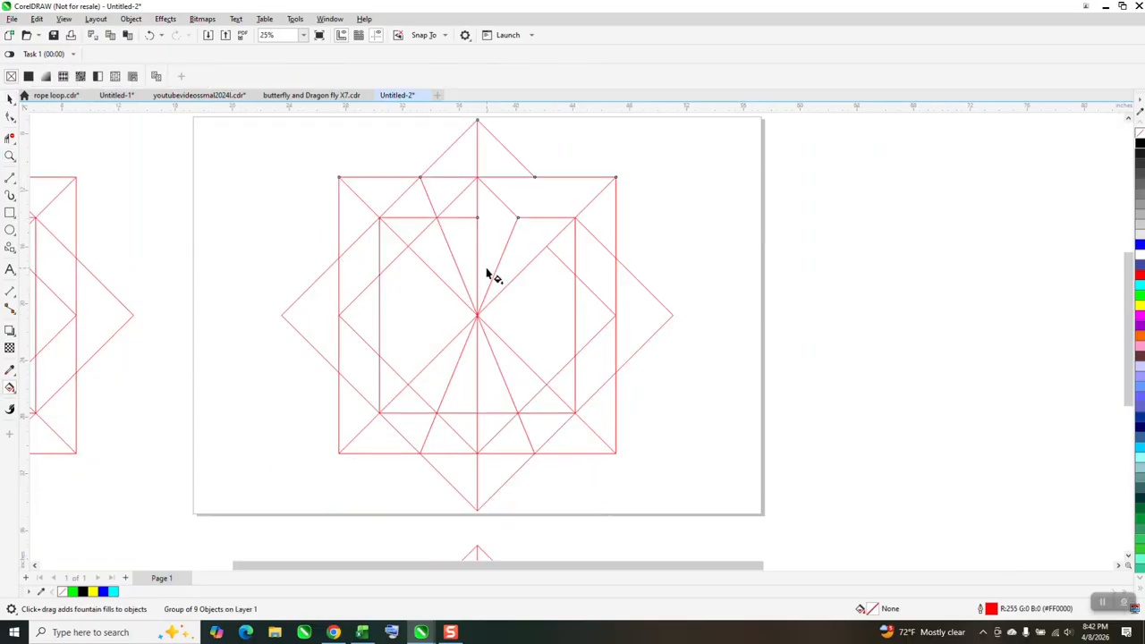
pyautogui.click(14, 396)
pyautogui.click(46, 401)
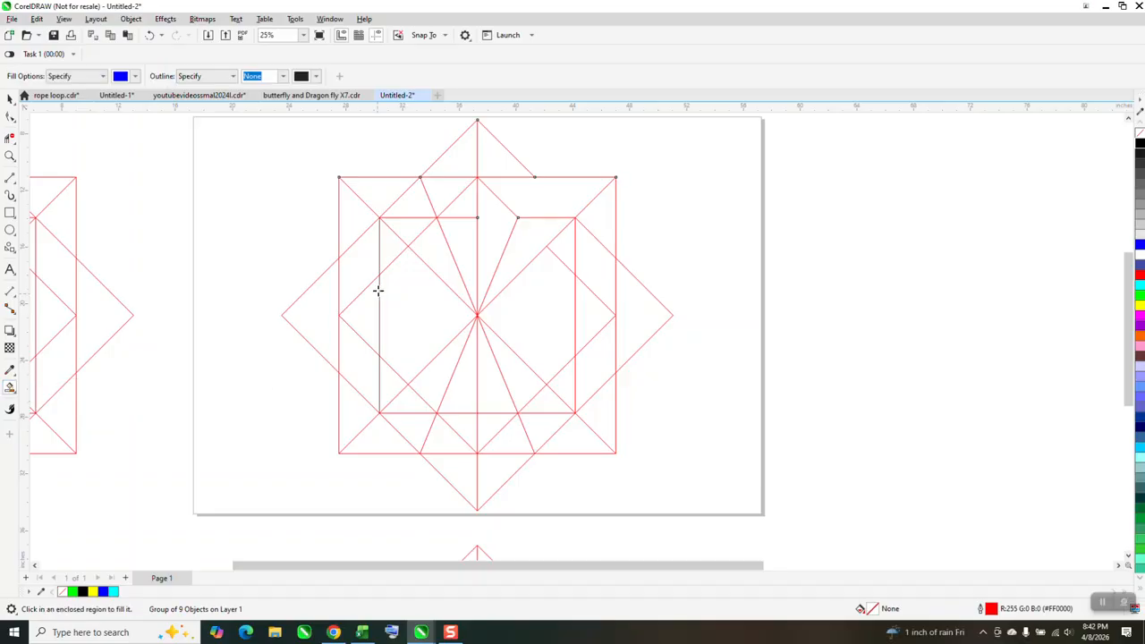
pyautogui.click(483, 232)
pyautogui.click(516, 198)
pyautogui.click(526, 244)
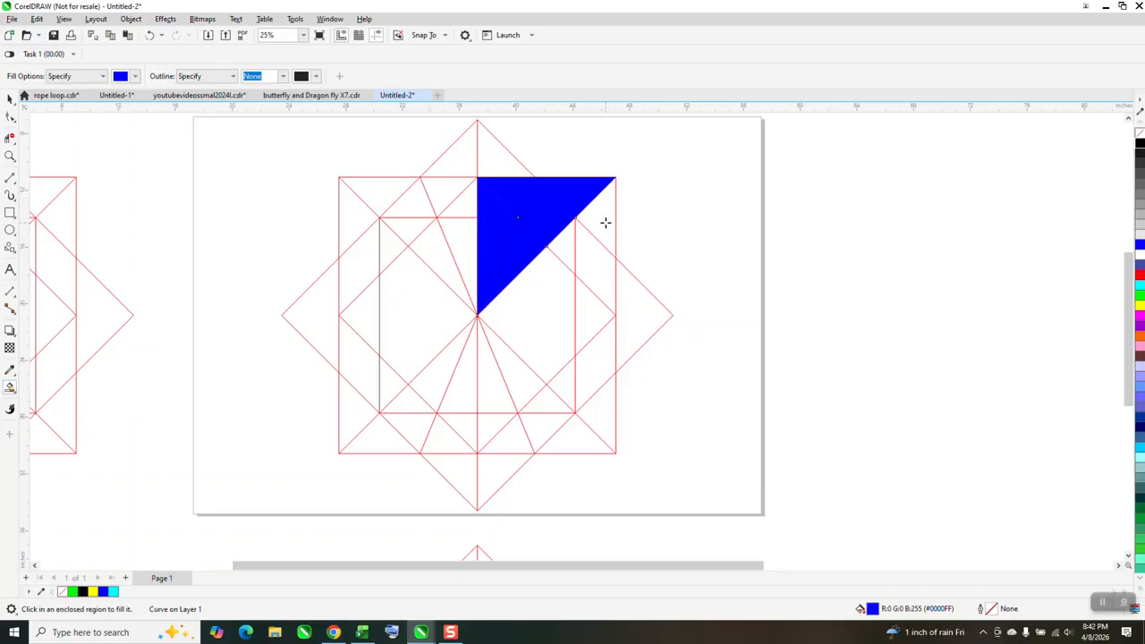
pyautogui.click(606, 223)
# Shift the red construction-line group 50 inches to the right, clear of the blue pieces
pyautogui.click(11, 100)
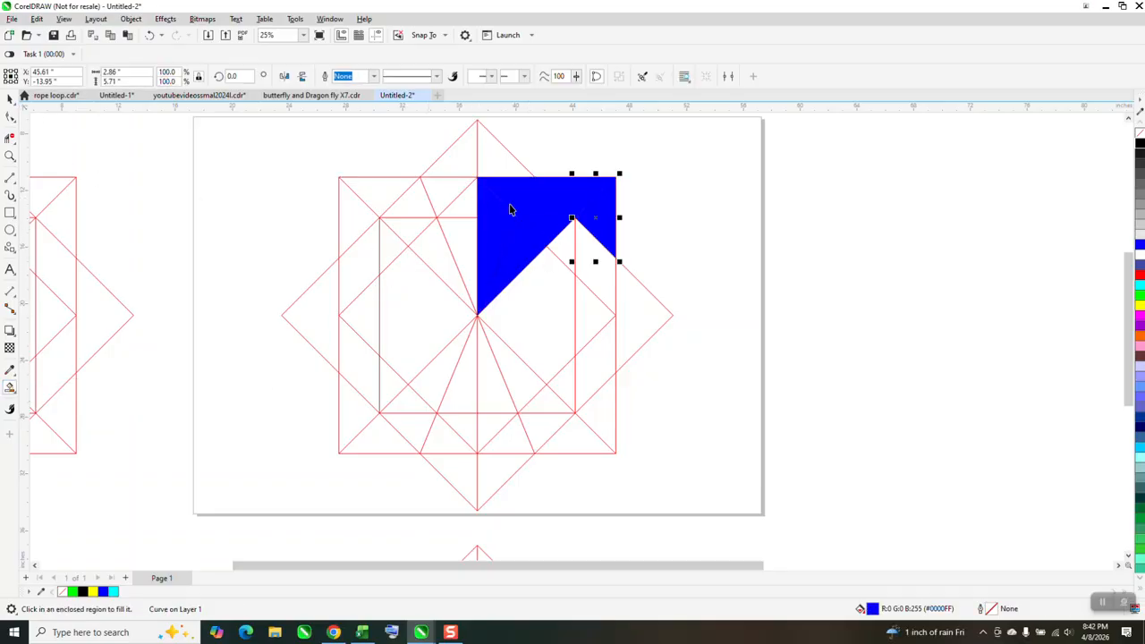
pyautogui.click(434, 203)
pyautogui.press('Right')
pyautogui.press('Right')
pyautogui.press('Right')
pyautogui.press('Right')
pyautogui.press('Right')
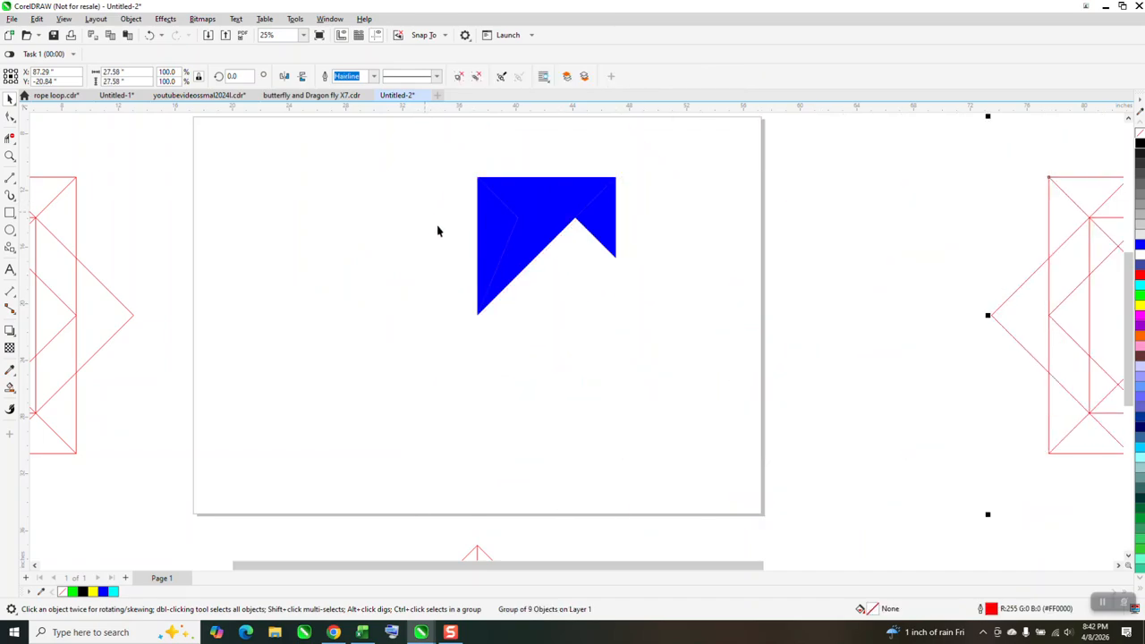
# Apply blue-to-black fountain fills to the right-hand triangle diagonally and to the upper band horizontally, meeting dark at their shared corner
pyautogui.click(601, 231)
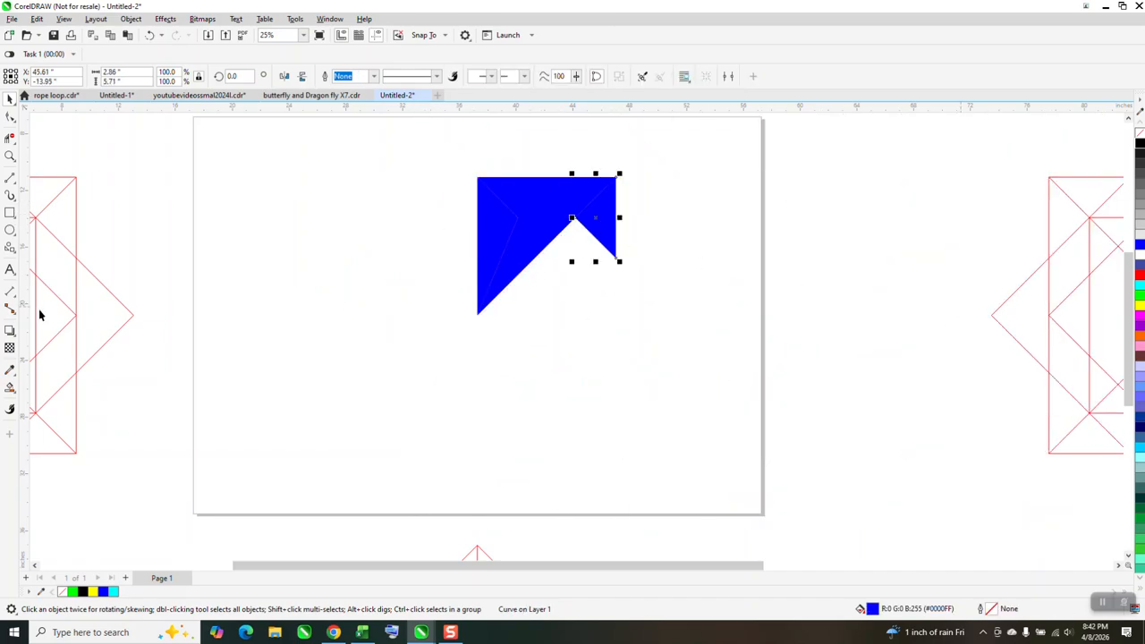
pyautogui.click(11, 388)
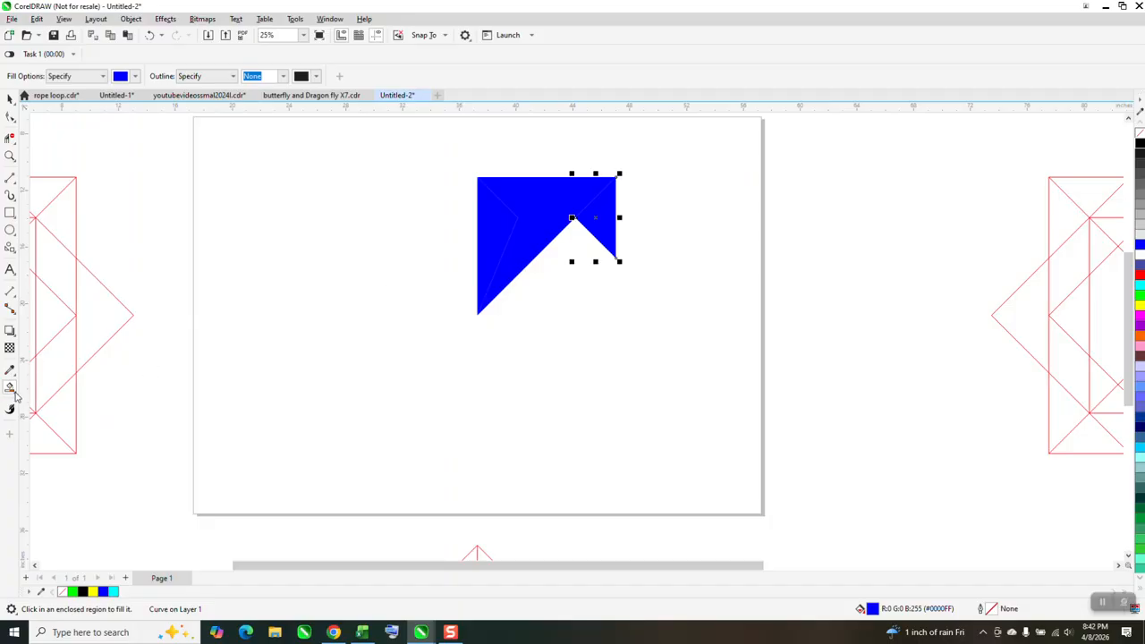
pyautogui.click(12, 392)
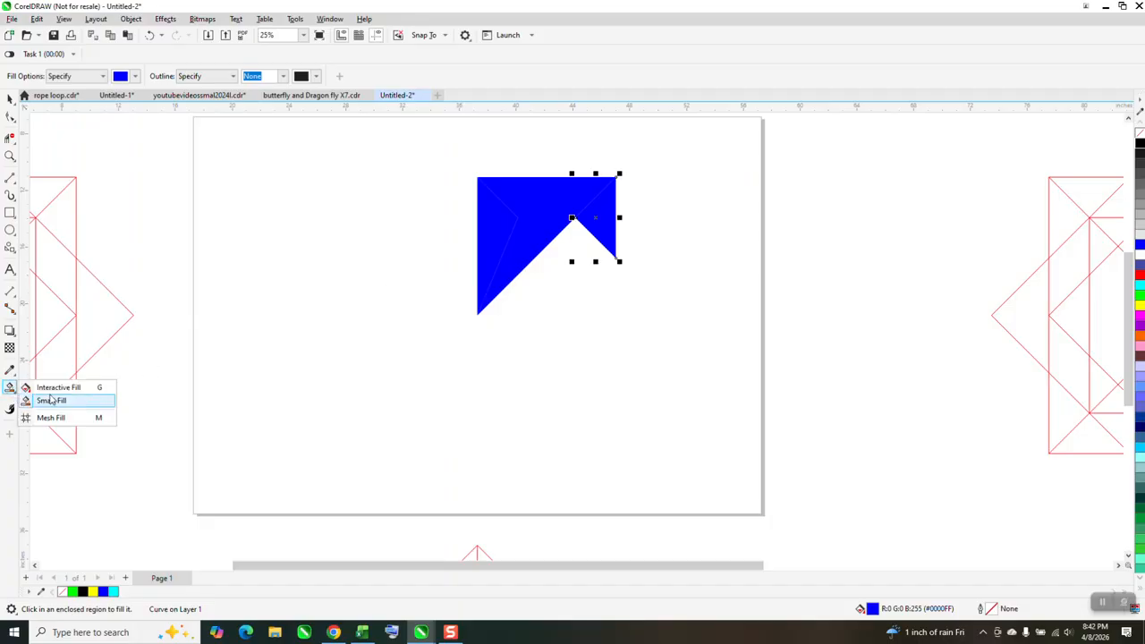
pyautogui.click(56, 387)
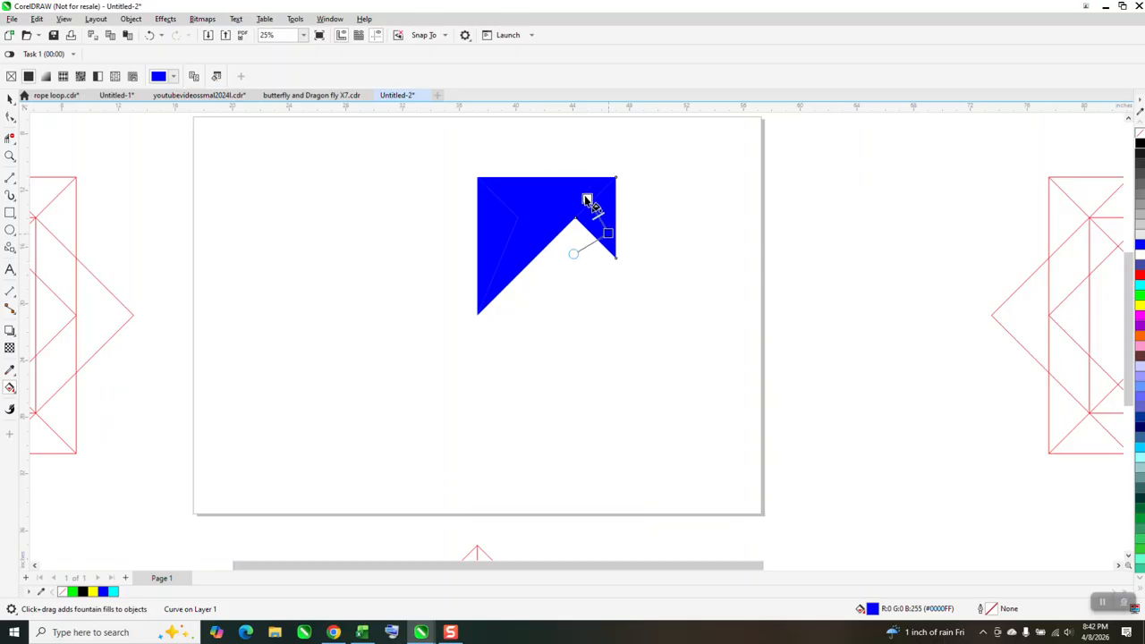
pyautogui.moveTo(587, 200); pyautogui.dragTo(560, 177)
pyautogui.moveTo(1140, 143); pyautogui.dragTo(603, 201)
pyautogui.moveTo(1139, 144); pyautogui.dragTo(628, 199)
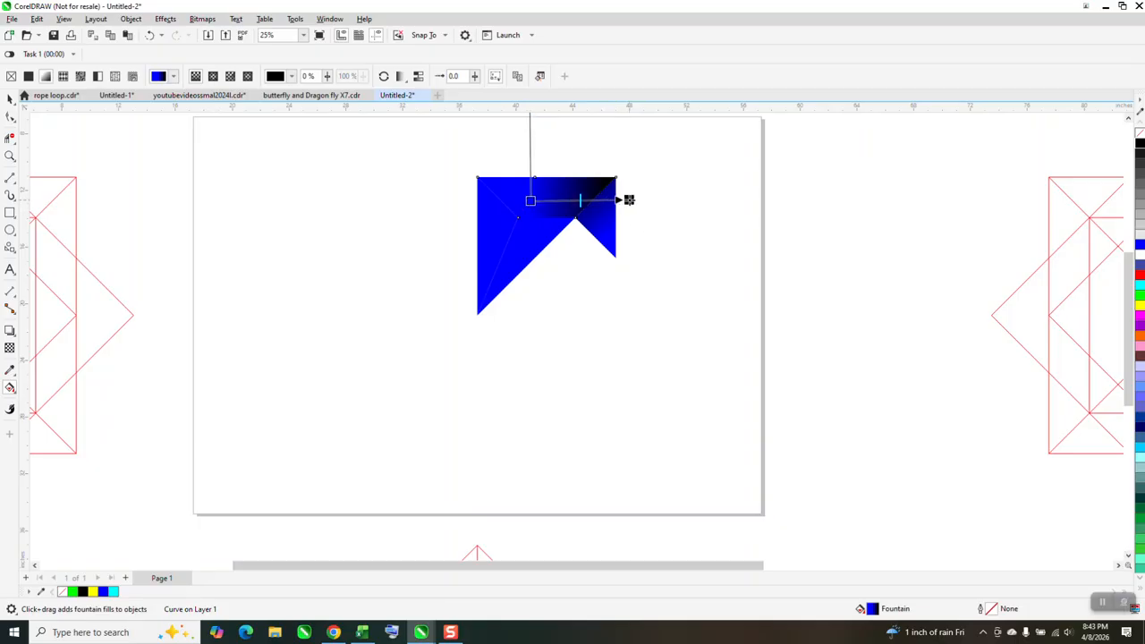
pyautogui.moveTo(530, 201); pyautogui.dragTo(546, 199)
# Apply a diagonal fountain fill to the inner slanted piece, from blue beyond its long outer edge to white beyond its upper-left corner
pyautogui.click(543, 246)
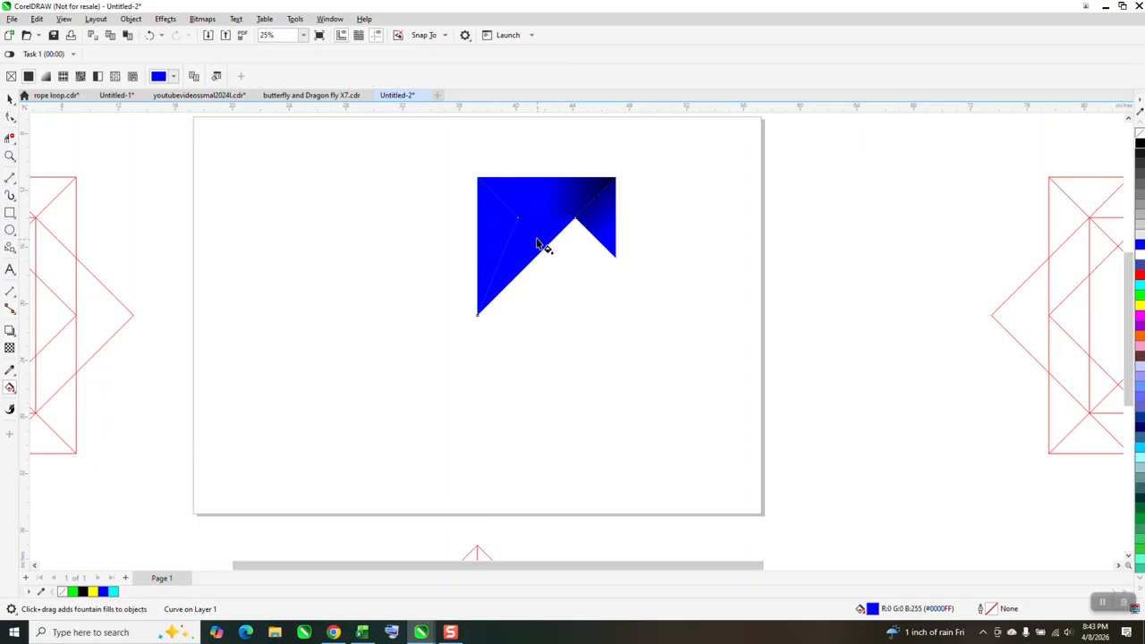
pyautogui.moveTo(533, 253); pyautogui.dragTo(493, 194)
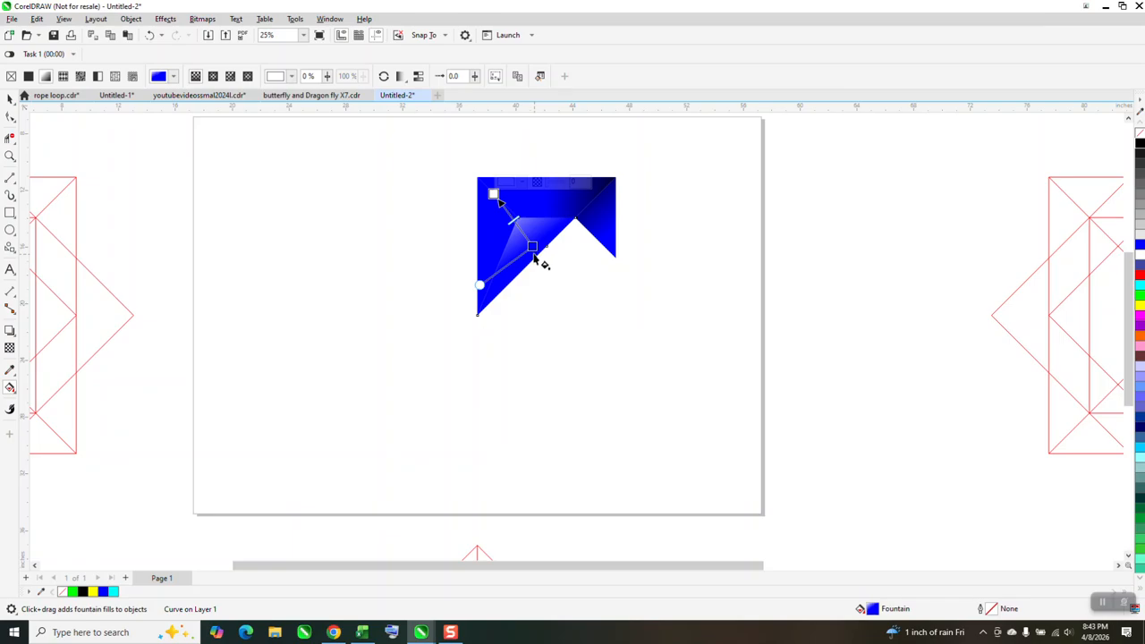
pyautogui.moveTo(532, 247); pyautogui.dragTo(556, 271)
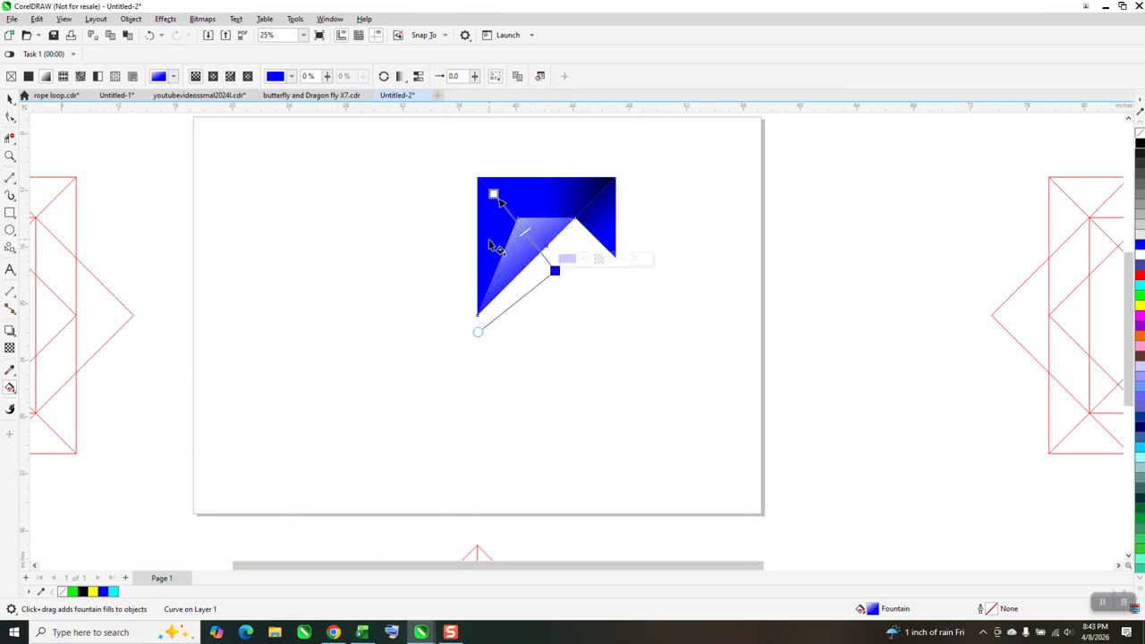
# Darken the solid fill of the tall left-hand piece to RGB 0, 0, 167
pyautogui.press('space')
pyautogui.click(424, 217)
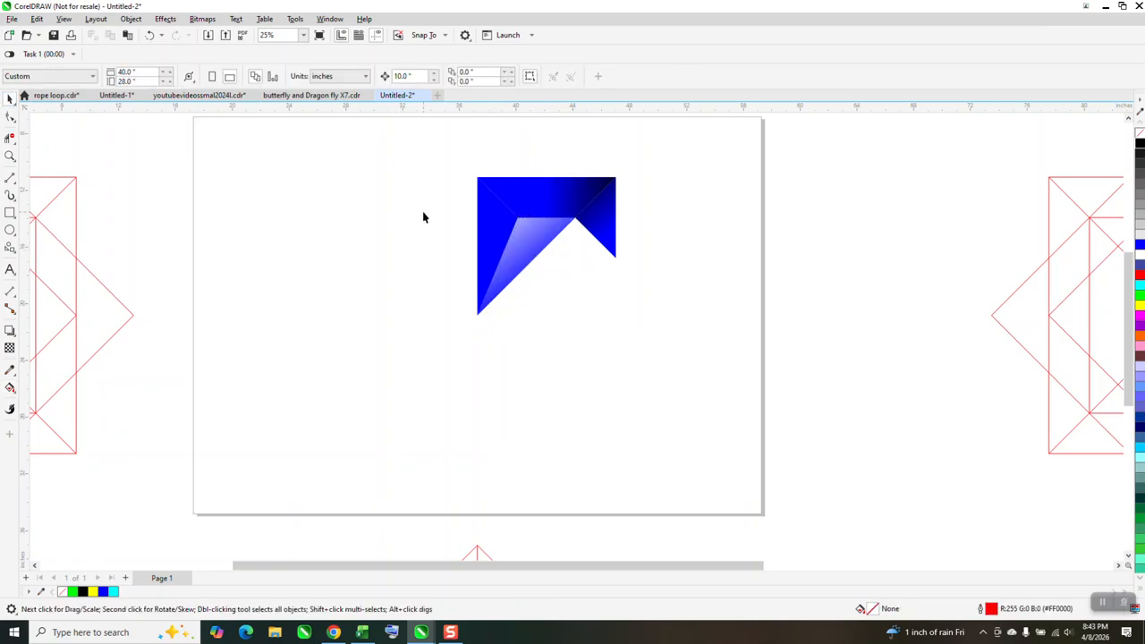
pyautogui.click(482, 220)
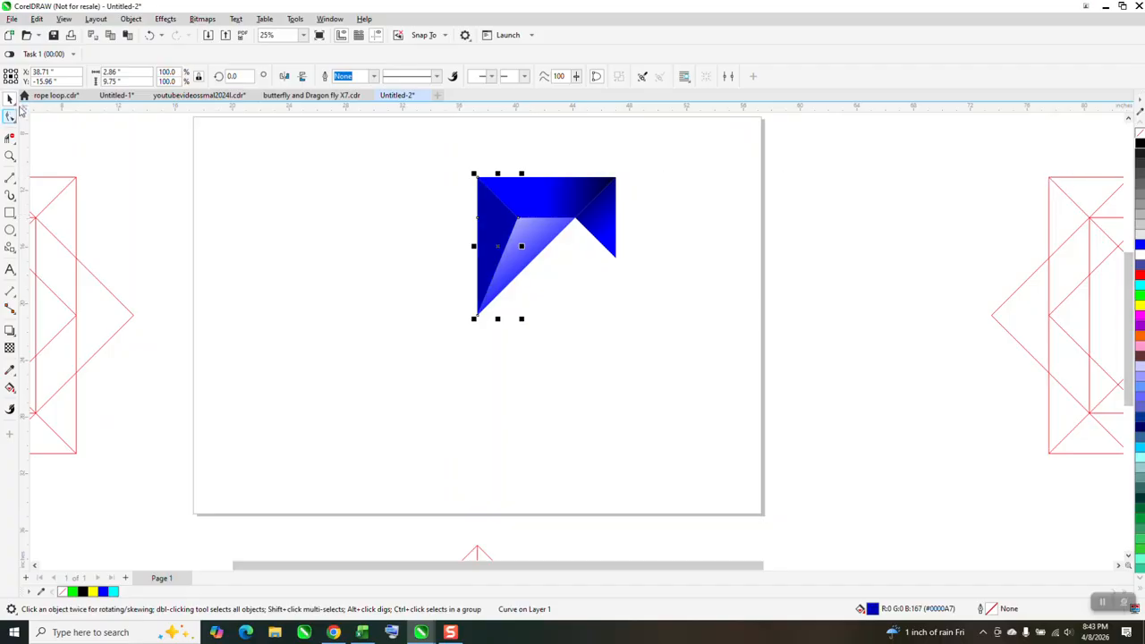
# Group the four shaded pieces and create a copy rotated 45° about the group's lower-left tip
pyautogui.moveTo(446, 145); pyautogui.dragTo(707, 369)
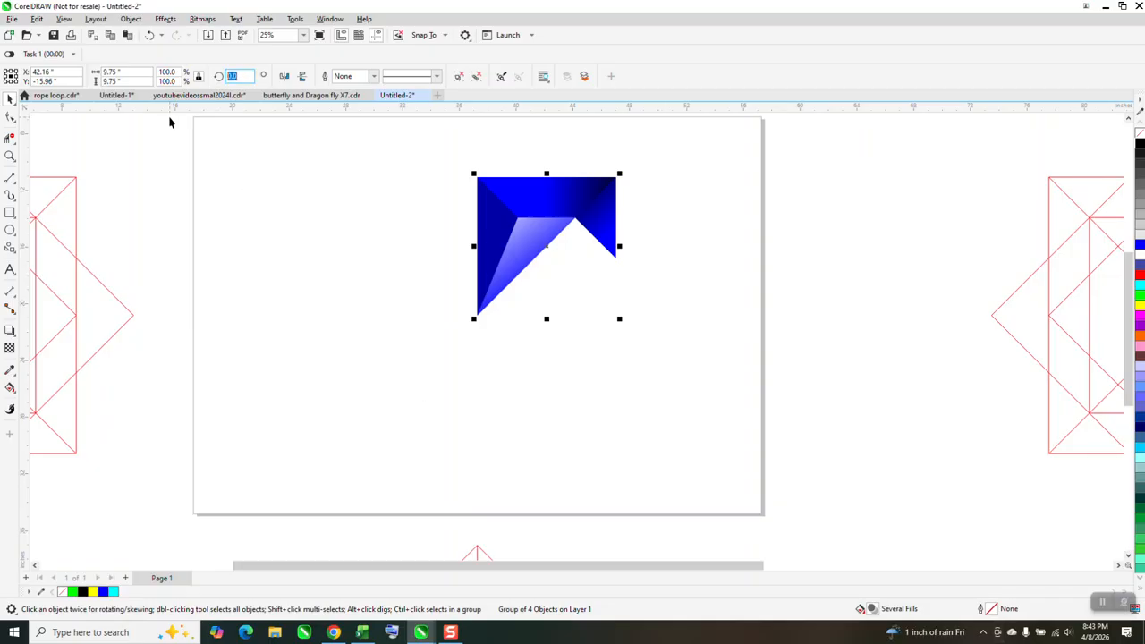
pyautogui.write('45')
pyautogui.press('Return')
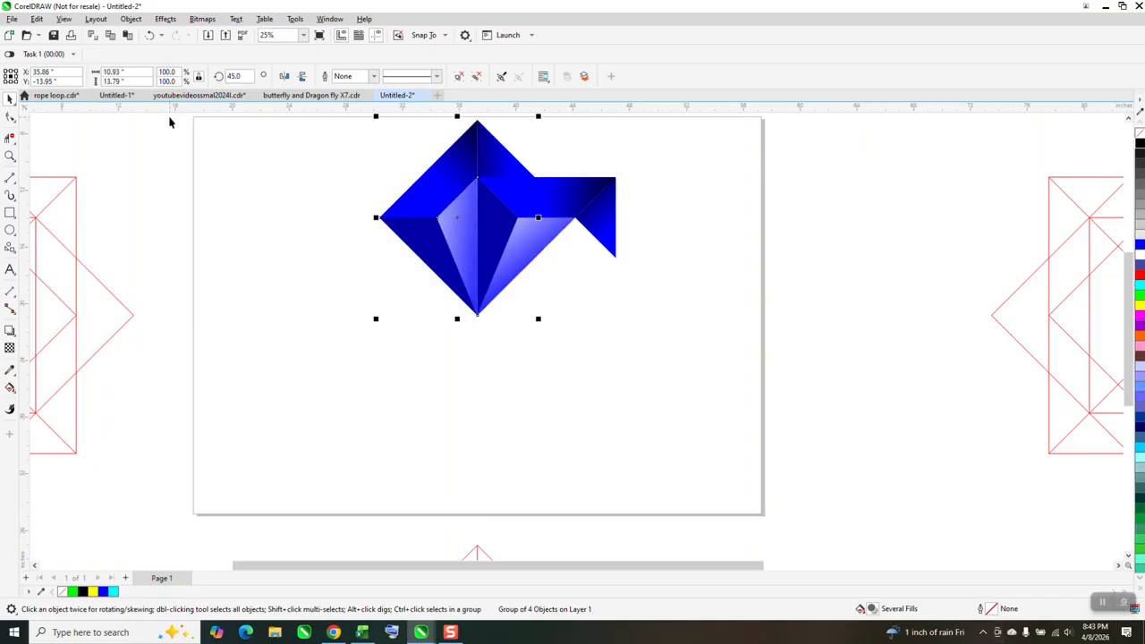
# Repeat the 45° rotated duplication around the centre until the eight-pointed star is complete
pyautogui.hotkey('ctrl', 'r')
pyautogui.hotkey('ctrl', 'r')
pyautogui.hotkey('ctrl', 'r')
pyautogui.hotkey('ctrl', 'r')
pyautogui.hotkey('ctrl', 'r')
pyautogui.hotkey('ctrl', 'r')
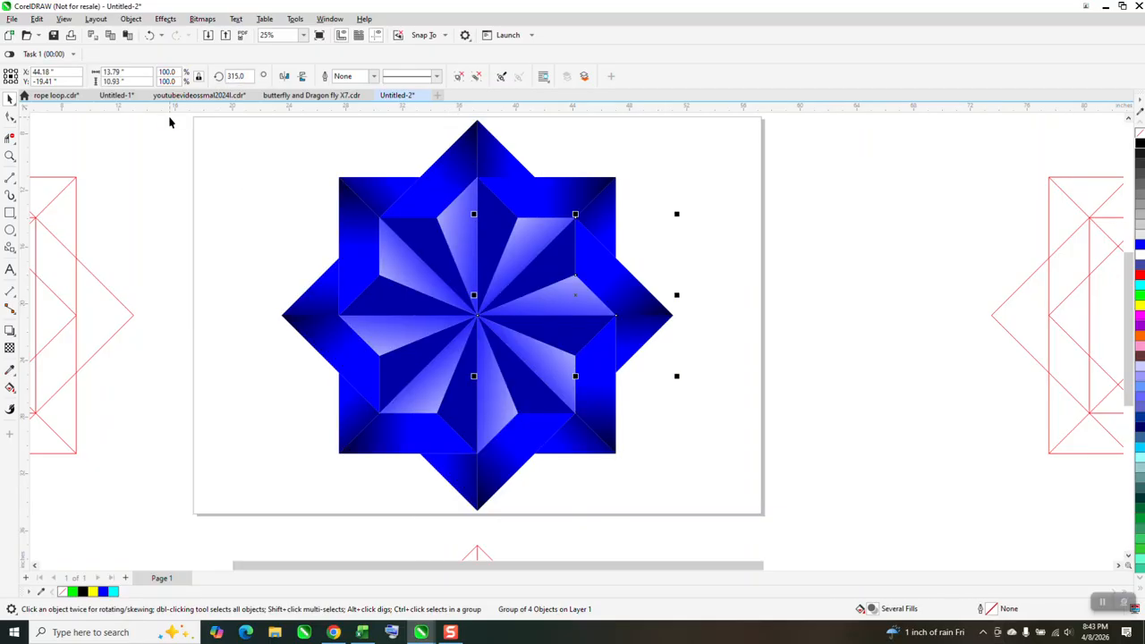
# Move the black square from behind the reference star to behind the new star on the page
pyautogui.scroll(-1, 206, 170)
pyautogui.scroll(-1, 512, 281)
pyautogui.moveTo(862, 211); pyautogui.dragTo(352, 362)
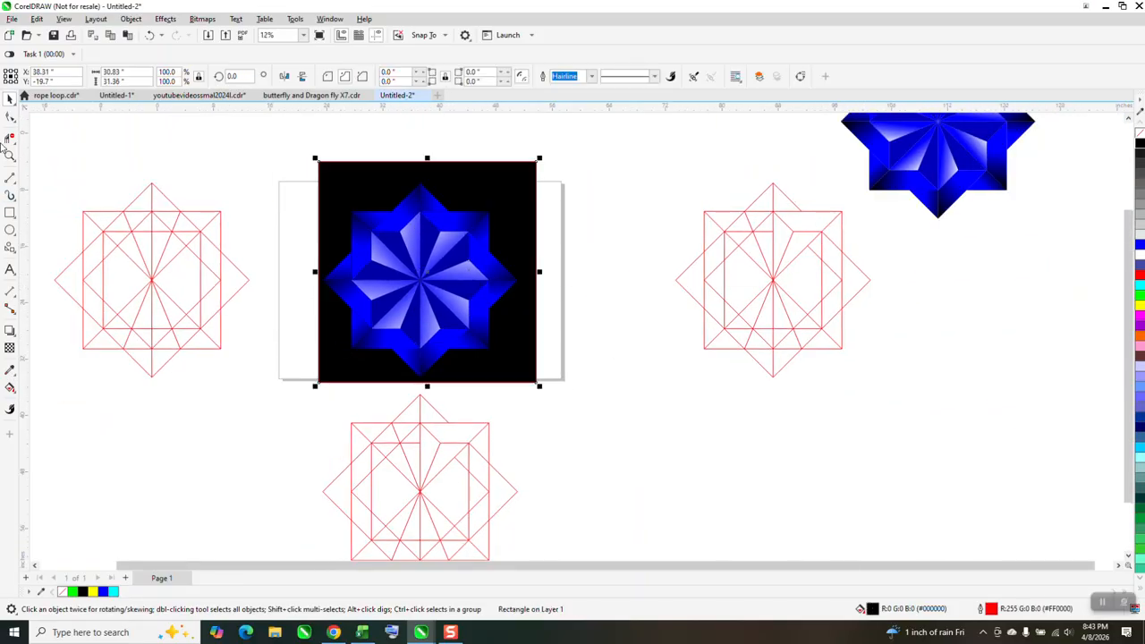
pyautogui.press('z')
pyautogui.click(332, 235)
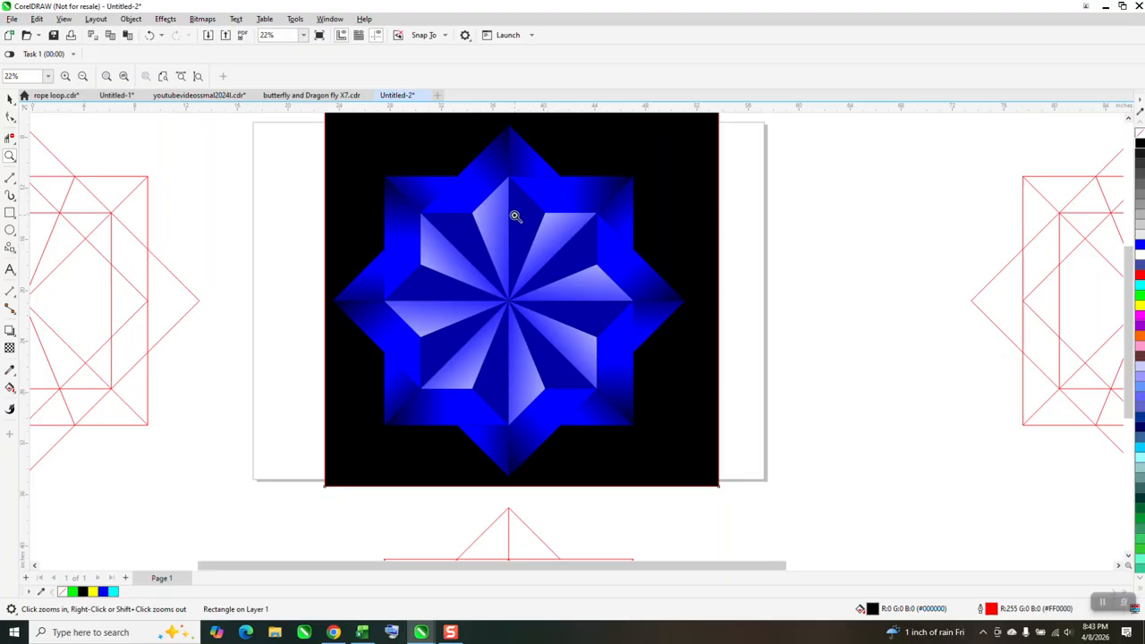
pyautogui.scroll(-1, 502, 221)
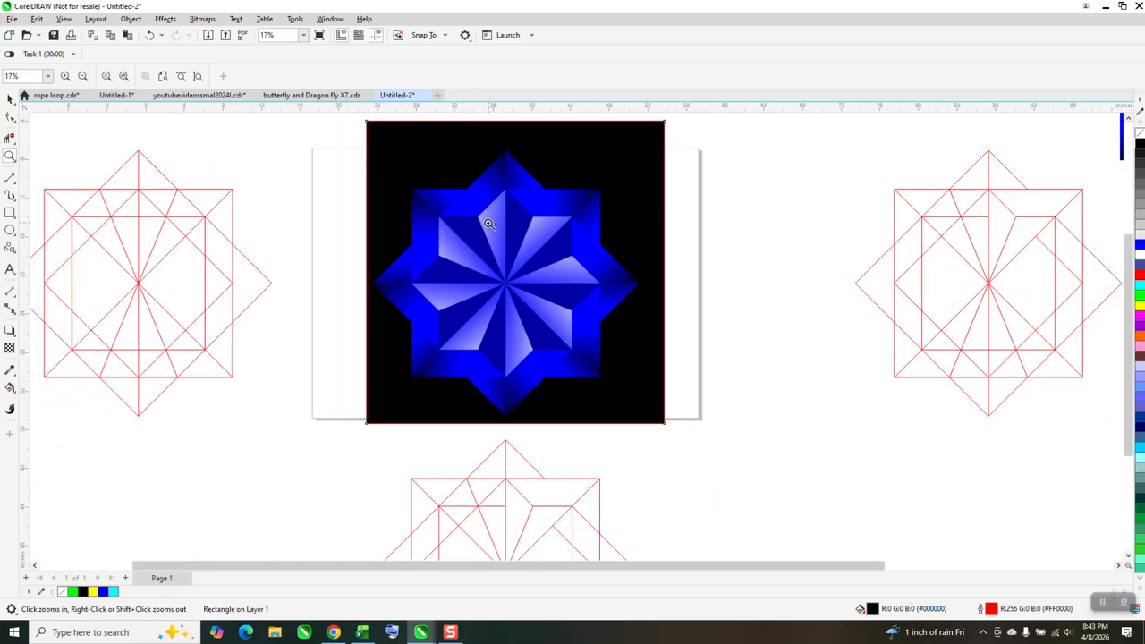
pyautogui.scroll(-1, 488, 222)
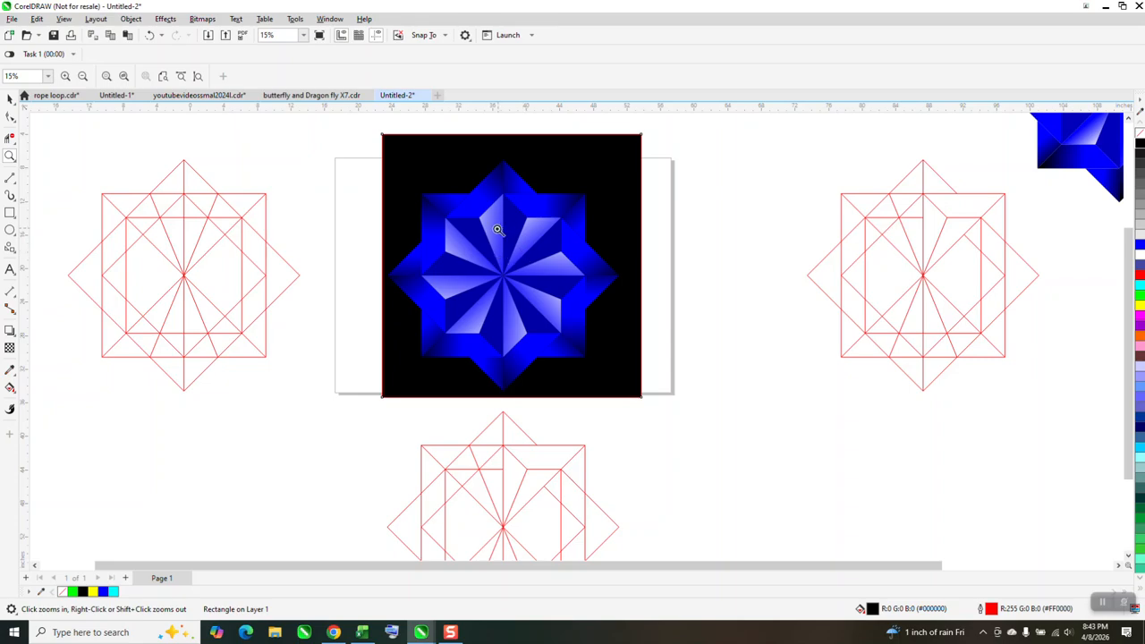
pyautogui.scroll(-1, 491, 230)
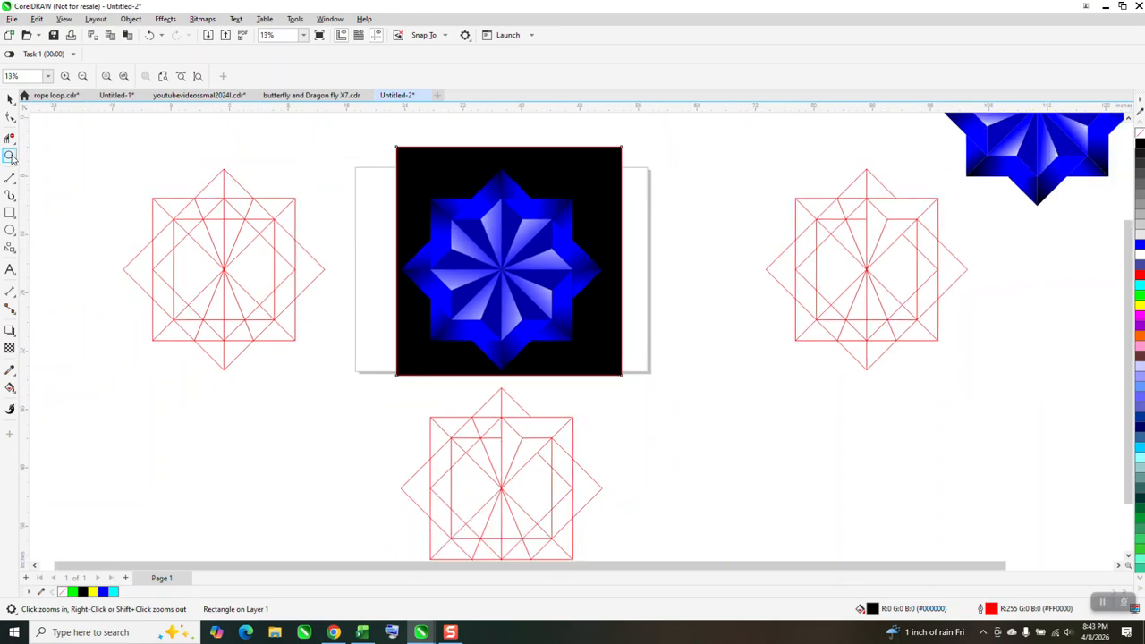